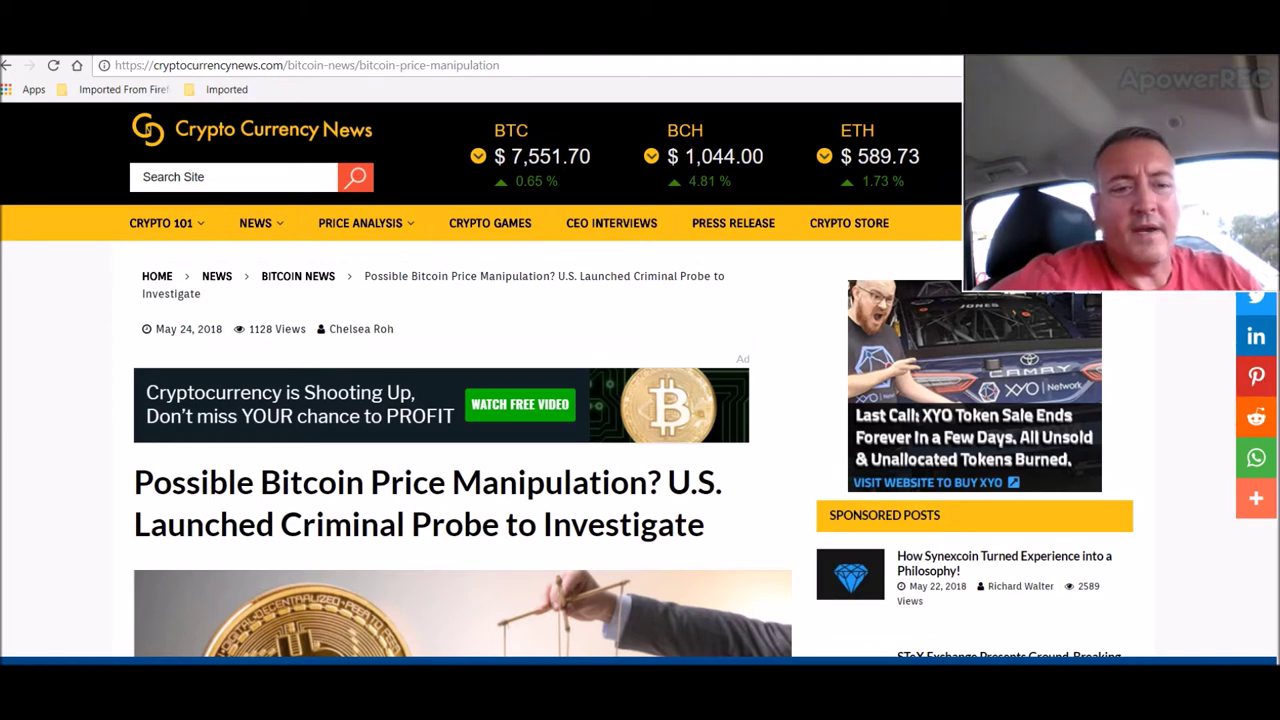
Step: Read the article on possible Bitcoin price manipulation through to the end of its Red Flags section
scroll(640, 380, down, 3)
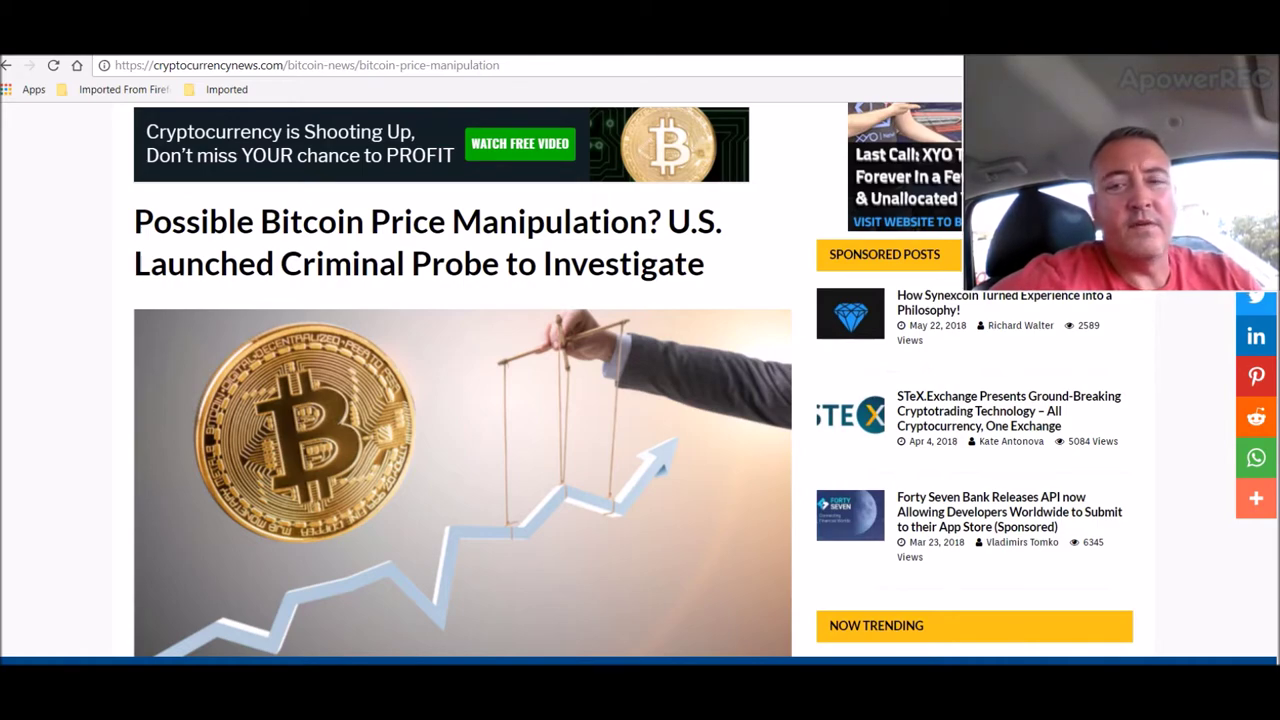
scroll(640, 380, down, 6)
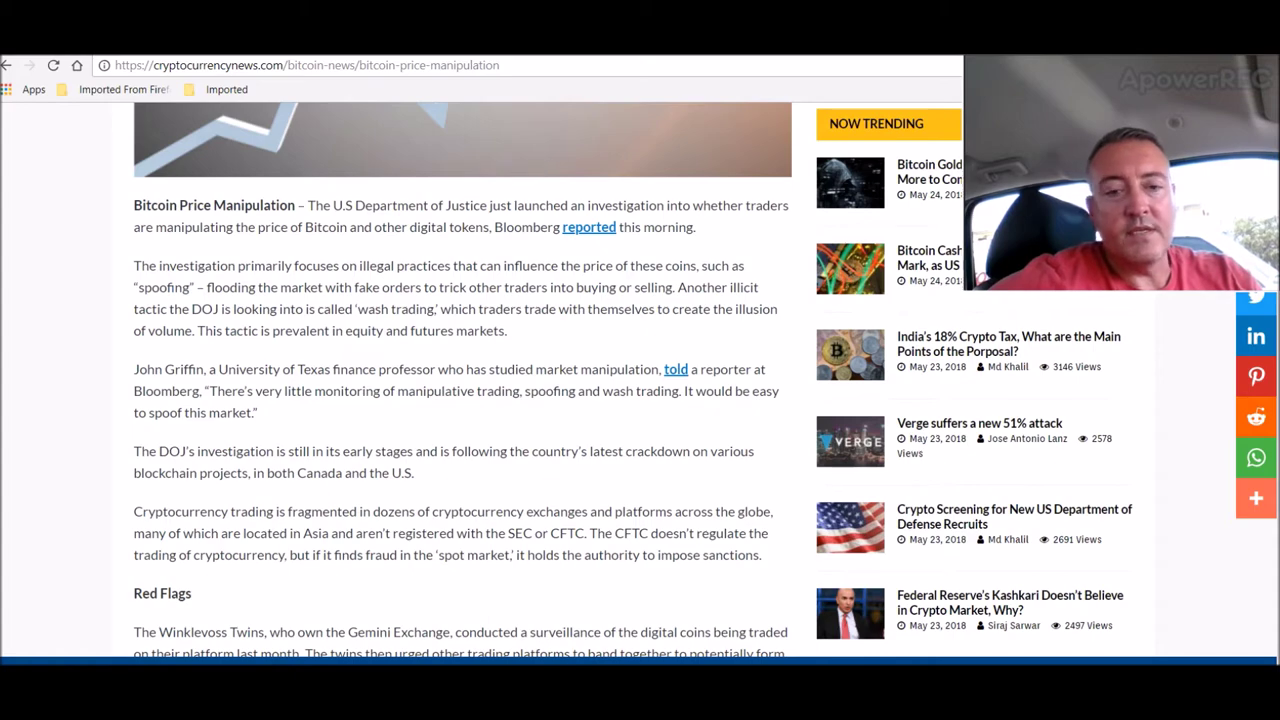
scroll(462, 380, down, 3)
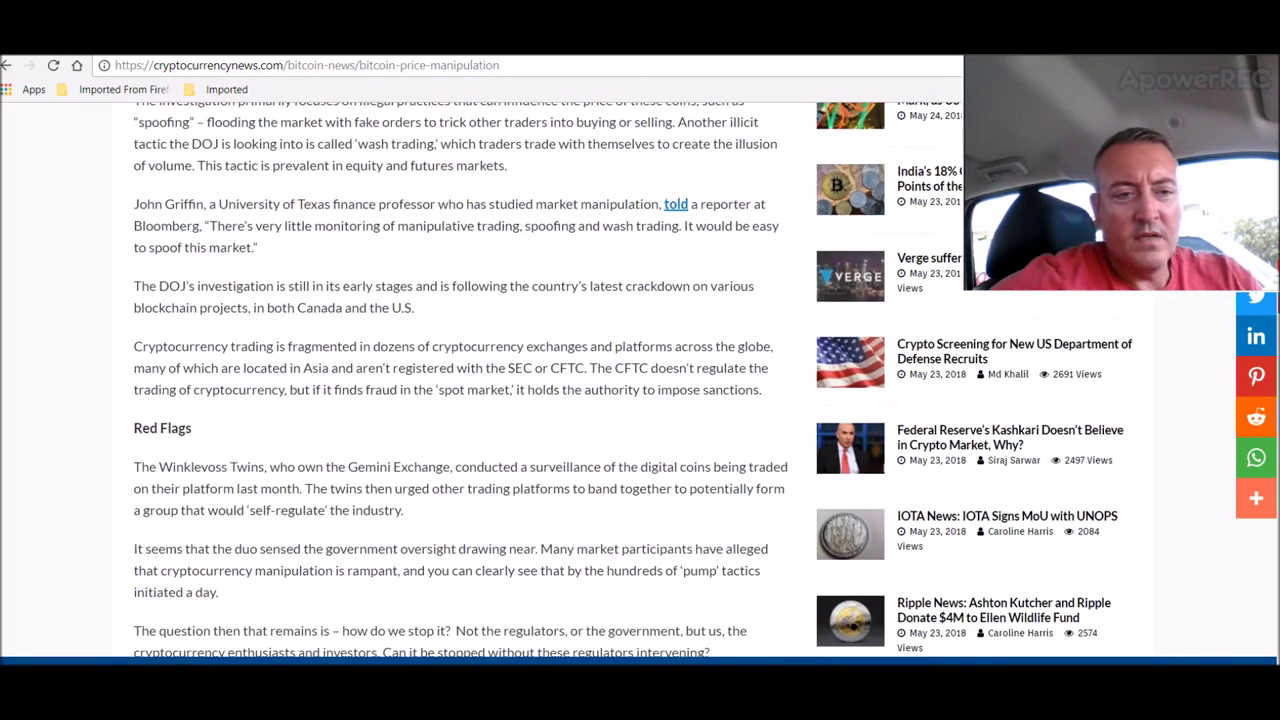
scroll(462, 380, down, 1)
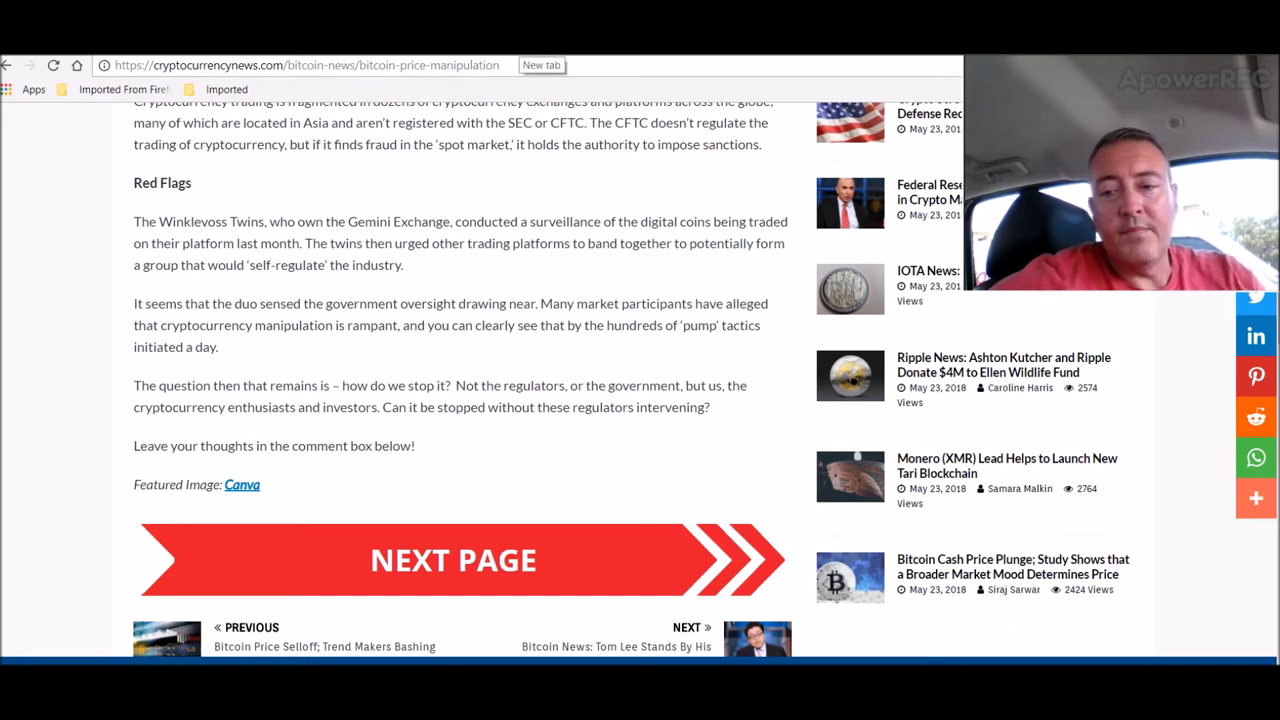
Step: Open the CoinMarketCap bookmark from the imported Cryptocurrency folder in a new browser tab
click(530, 52)
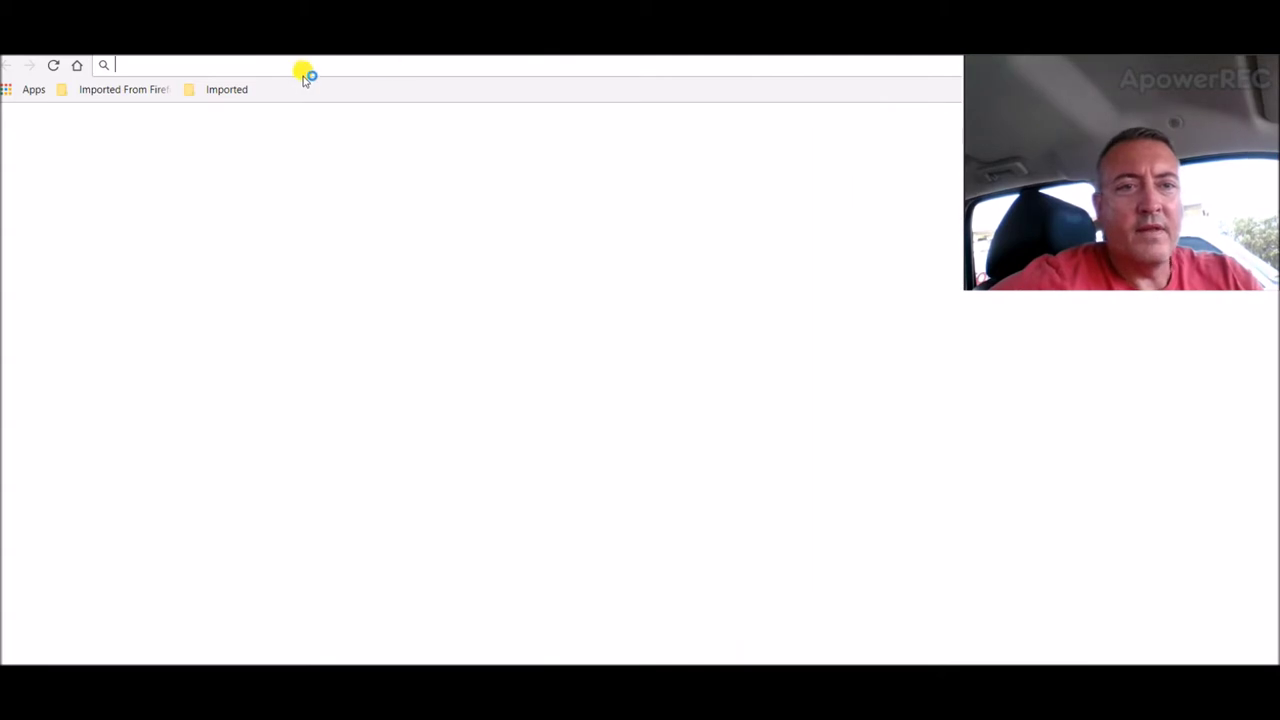
click(128, 91)
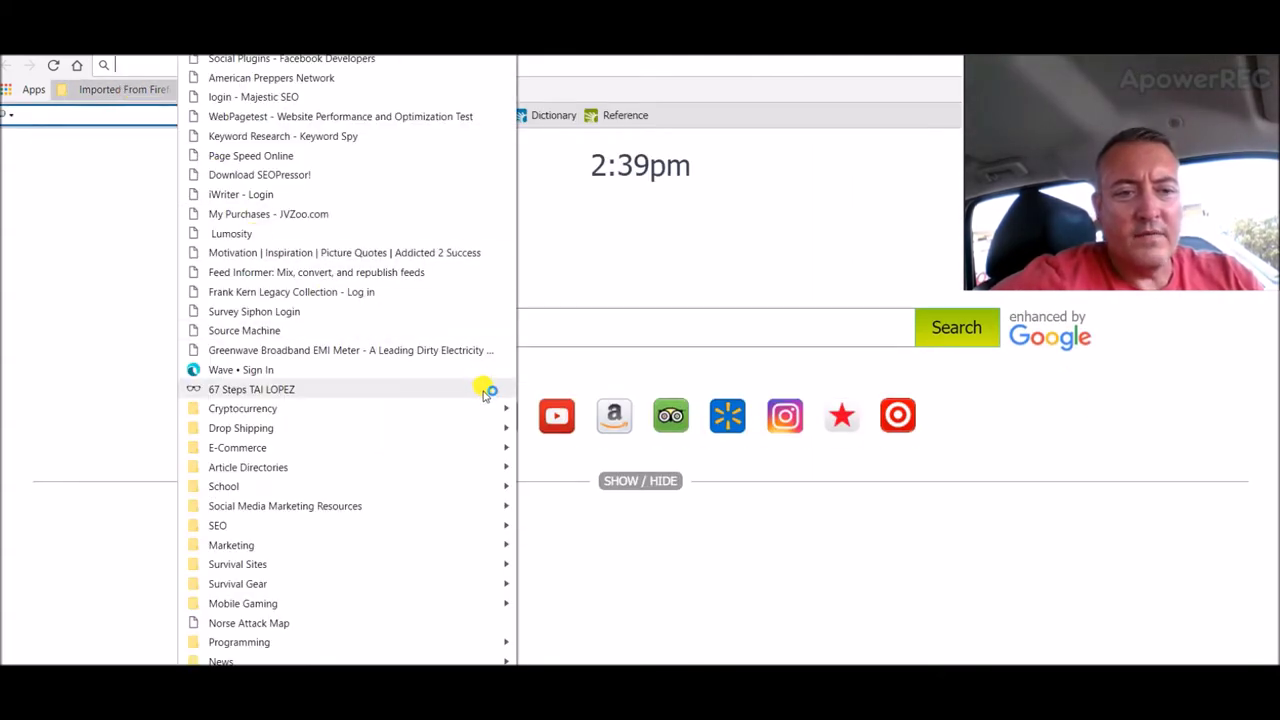
mouse_move(491, 408)
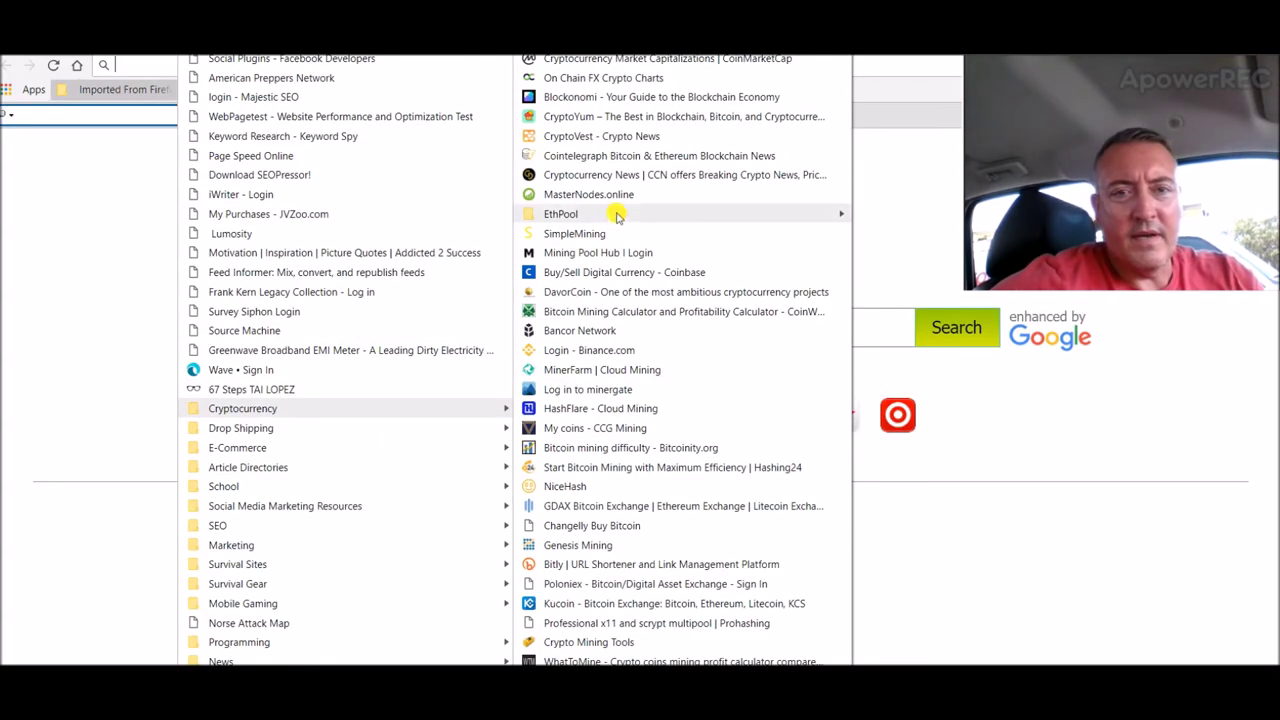
click(612, 58)
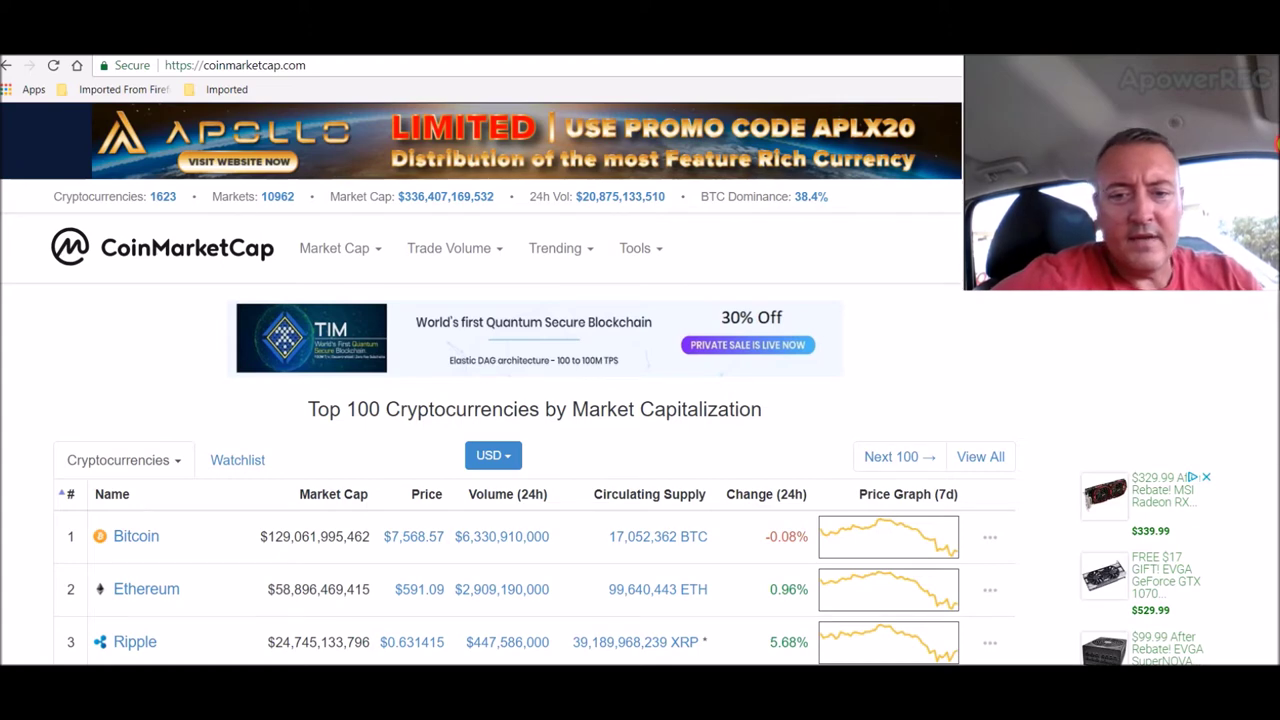
Step: Examine the prices and 24-hour changes in the top 100 cryptocurrencies table, then return to its beginning
scroll(500, 400, down, 4)
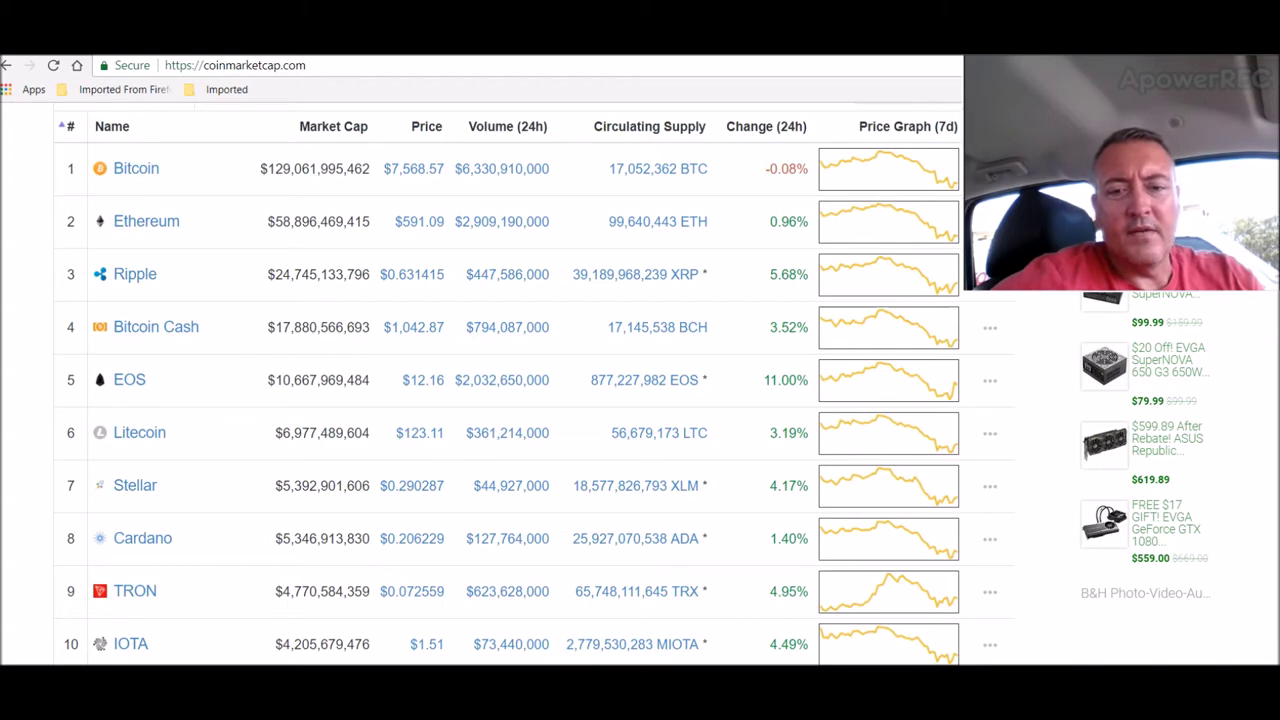
scroll(534, 390, down, 4)
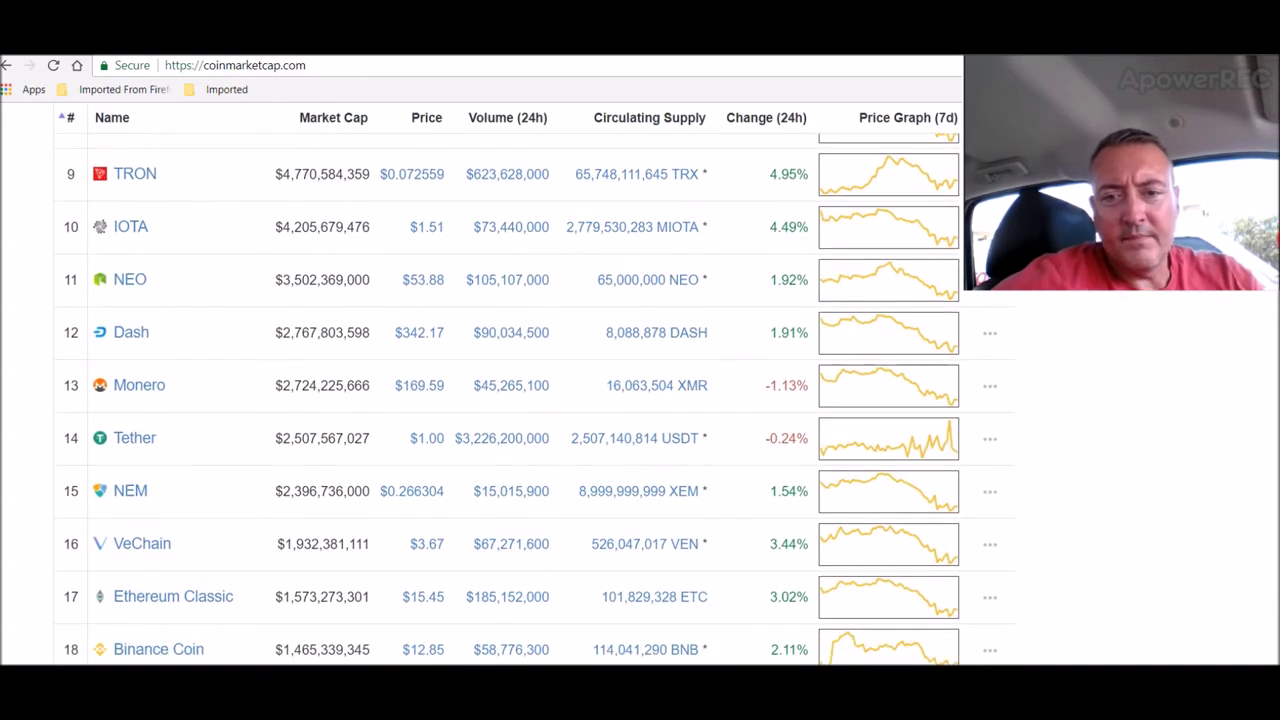
scroll(534, 390, up, 4)
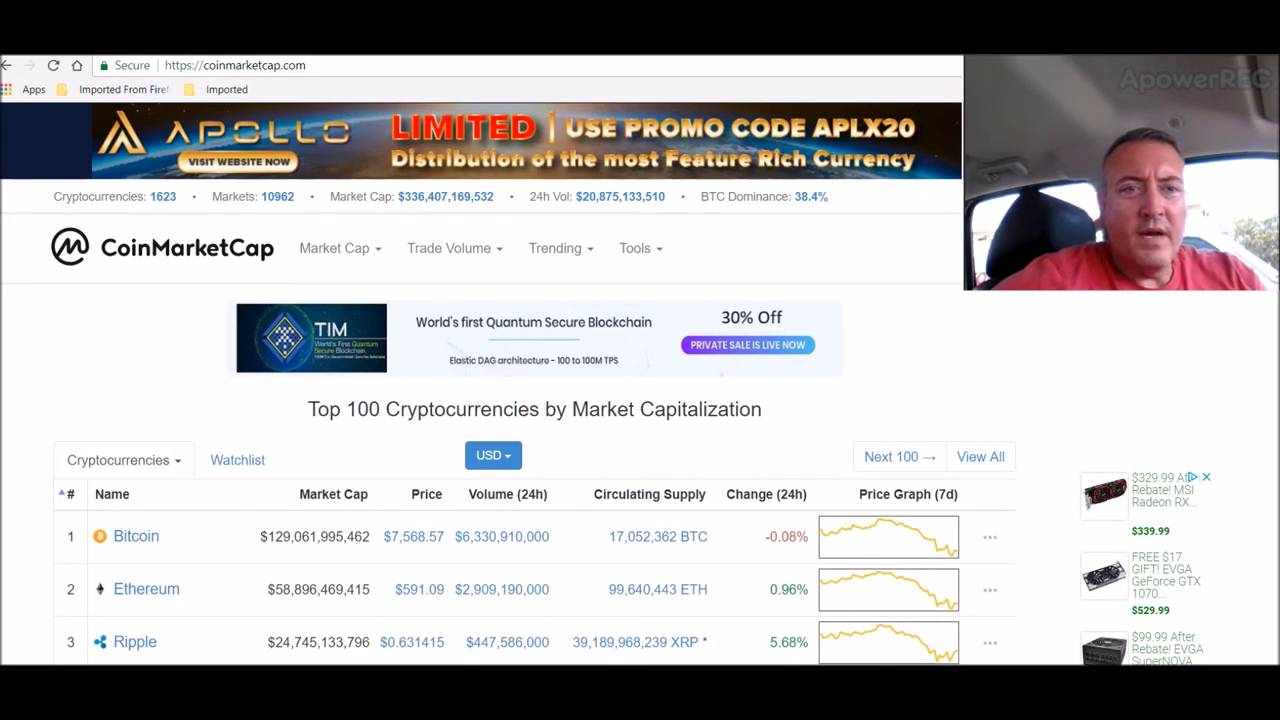
Step: Switch to the remote mining desktop, check the earnings in the repositioned NiceHash Miner window and bring the excavator console forward
key(alt+Tab)
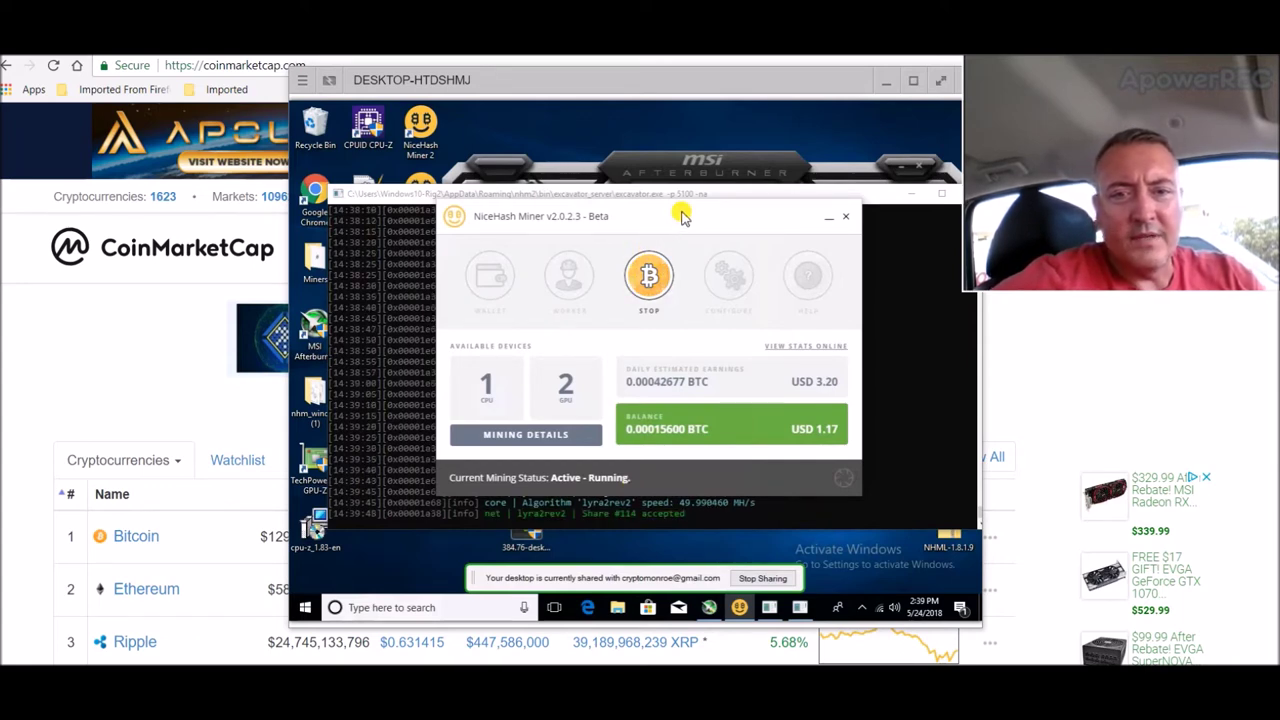
drag(680, 209, 645, 175)
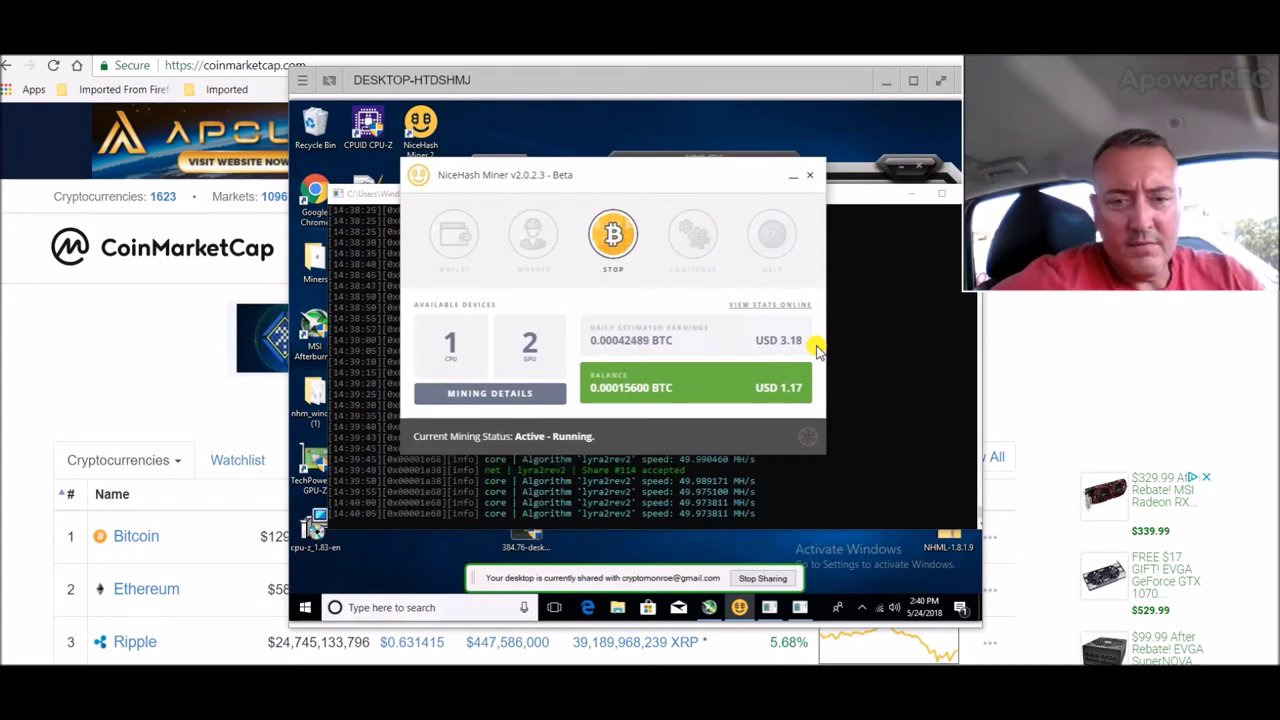
click(637, 481)
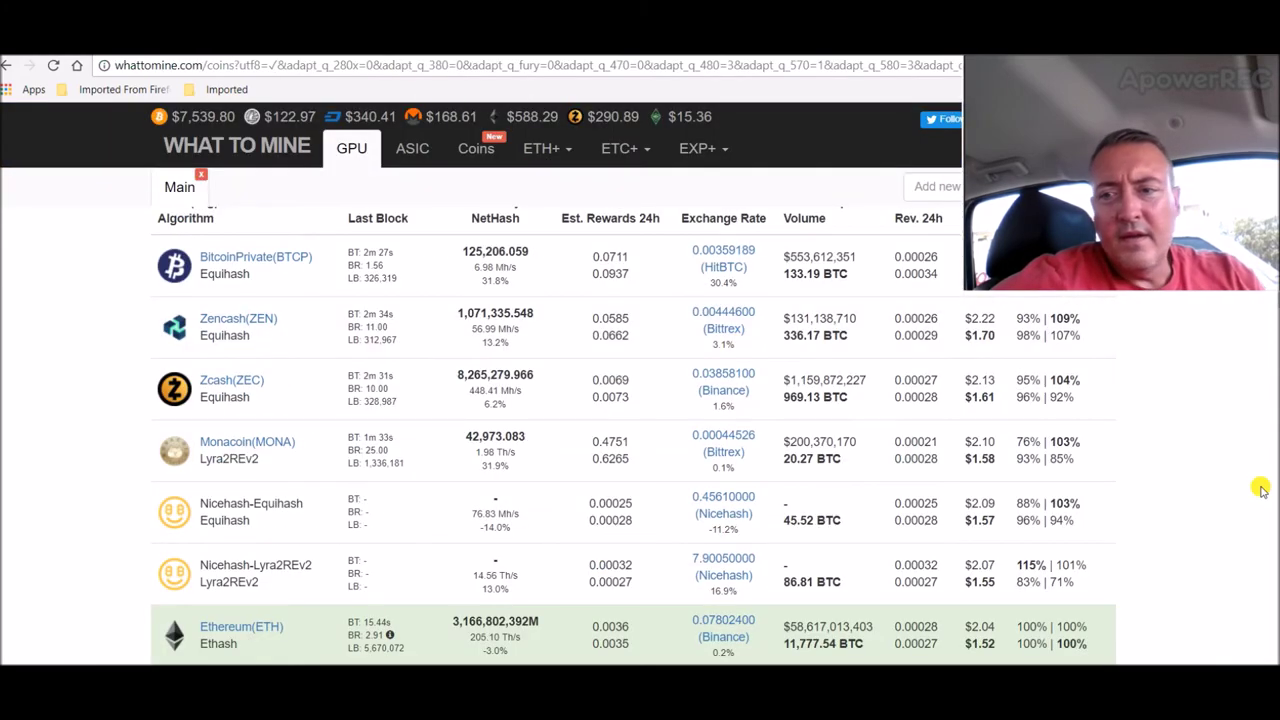
Step: Examine the GPU counts and hash rates on the WhatToMine page and compare the coins in its profitability table
scroll(634, 436, up, 4)
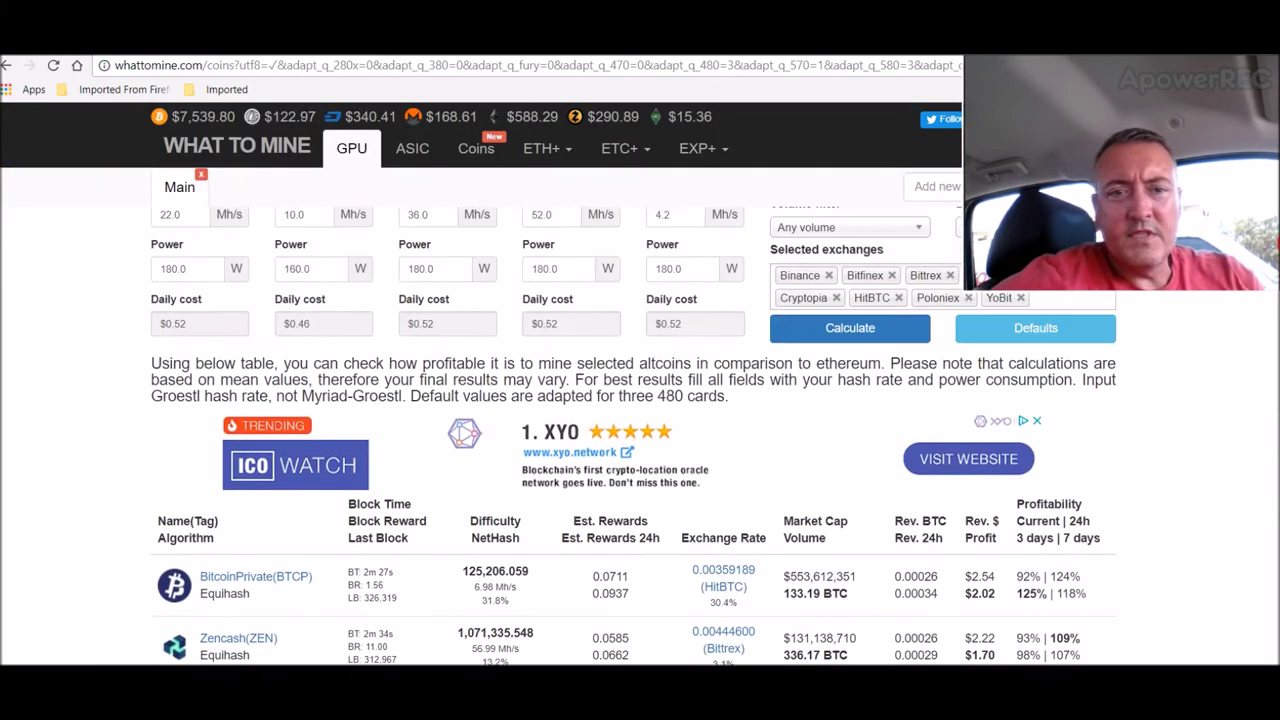
scroll(575, 341, up, 3)
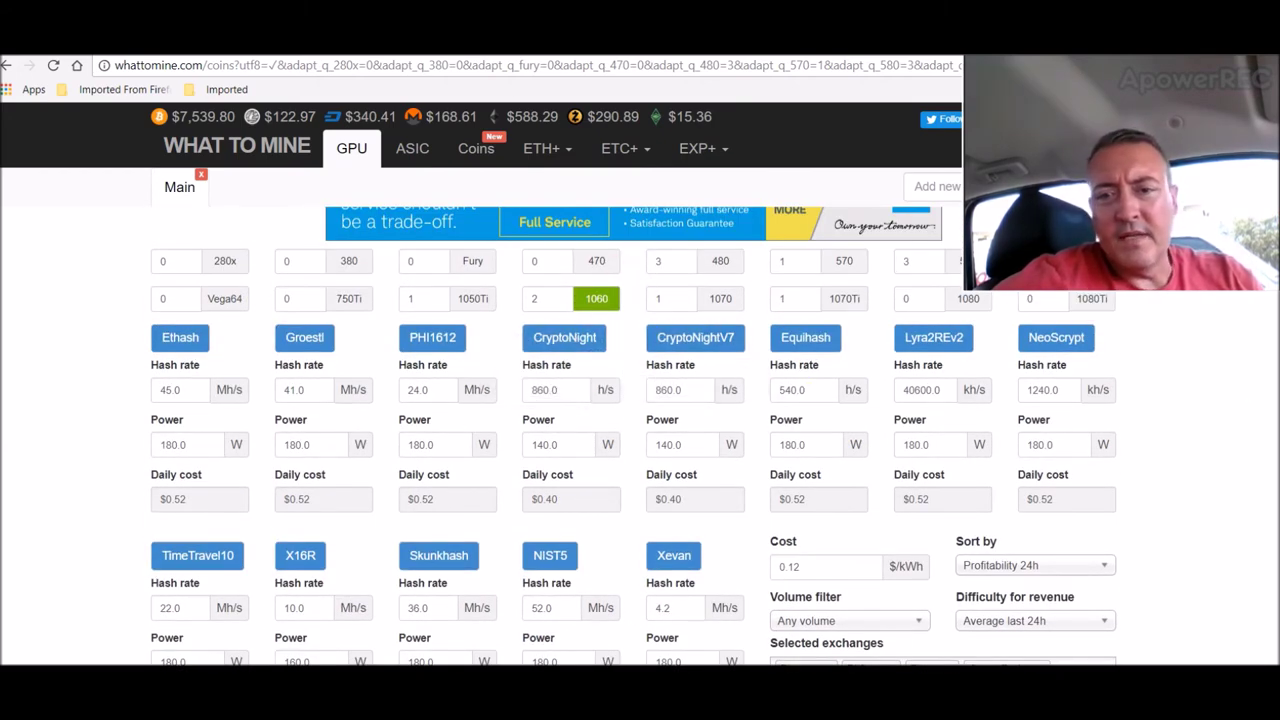
scroll(640, 430, down, 4)
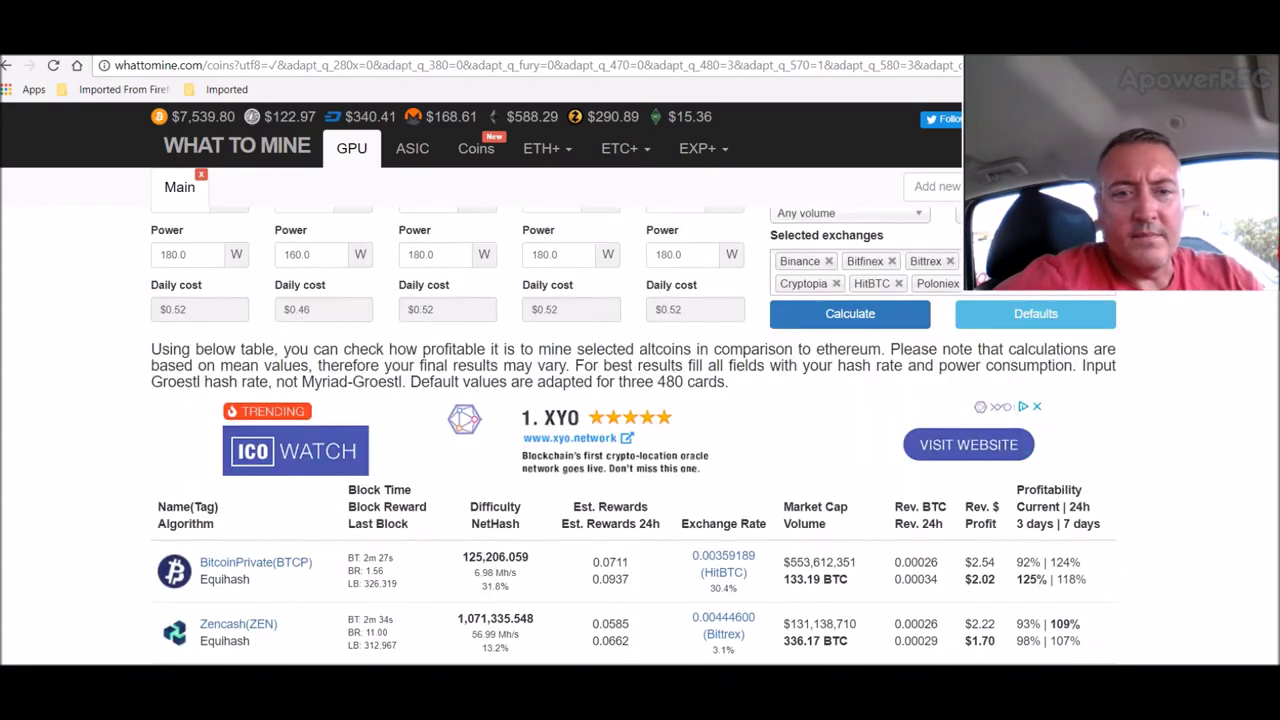
scroll(633, 436, down, 3)
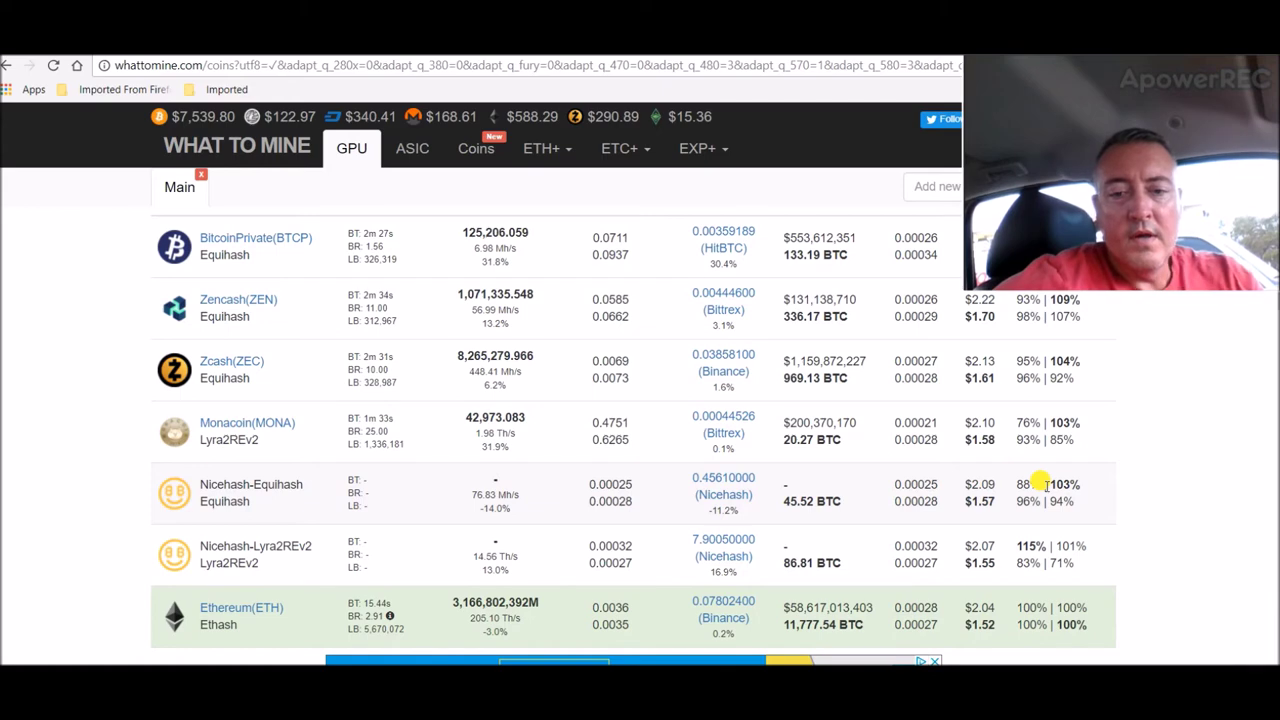
Step: Switch back to the remote mining desktop and bring NiceHash Miner in front of the console to check its earnings
key(alt+Tab)
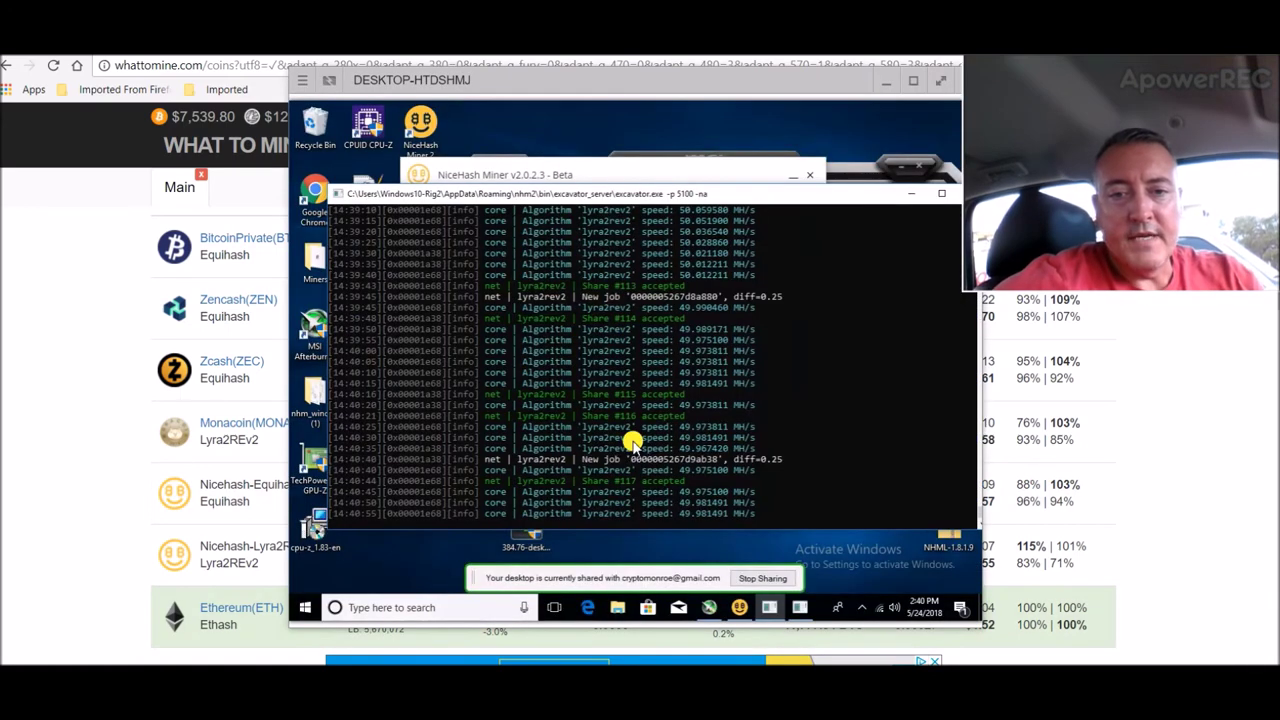
click(452, 172)
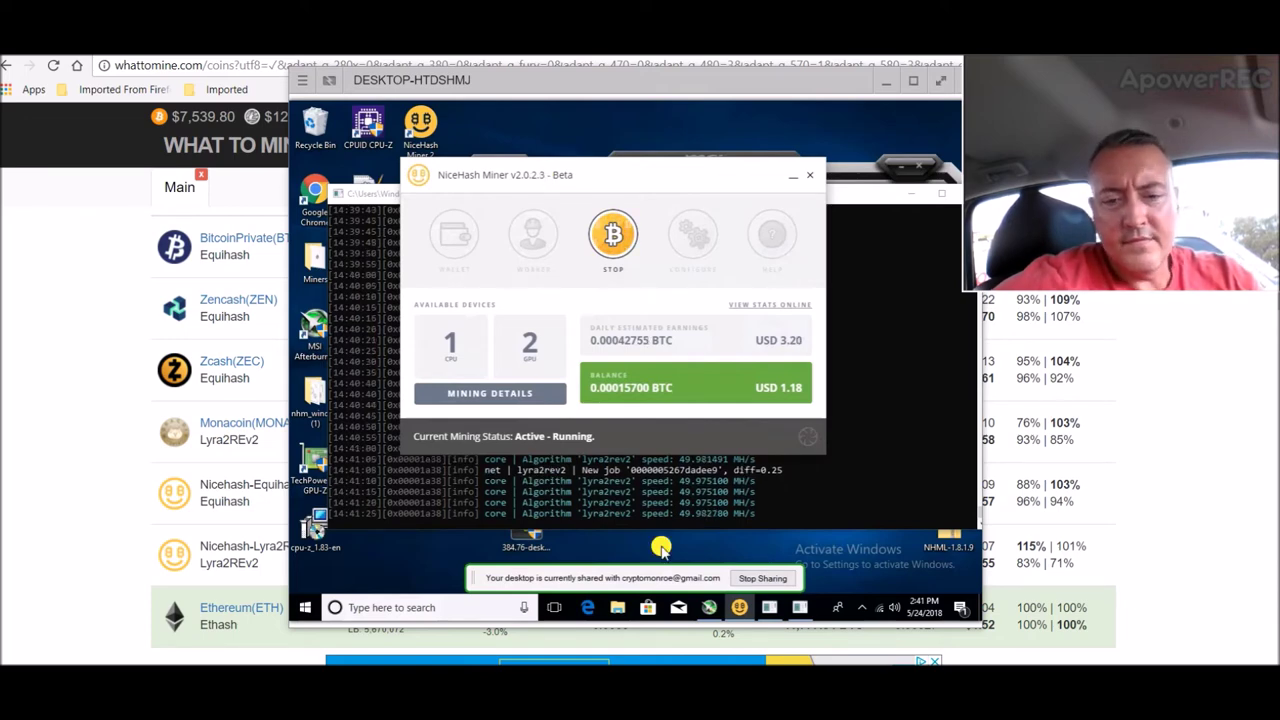
Step: Switch to the mining spreadsheet and examine the May 18th – May 24th ETH mined, weekly total, and daily and monthly profit cells
key(alt+Tab)
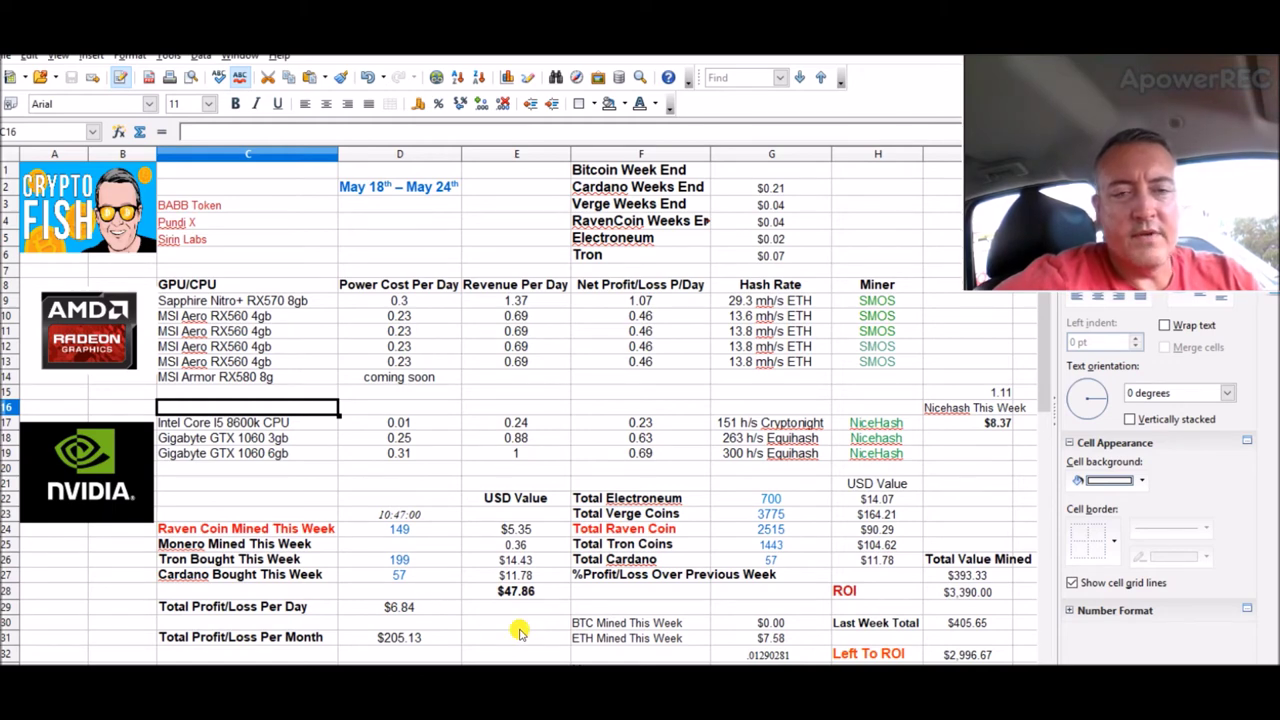
click(800, 638)
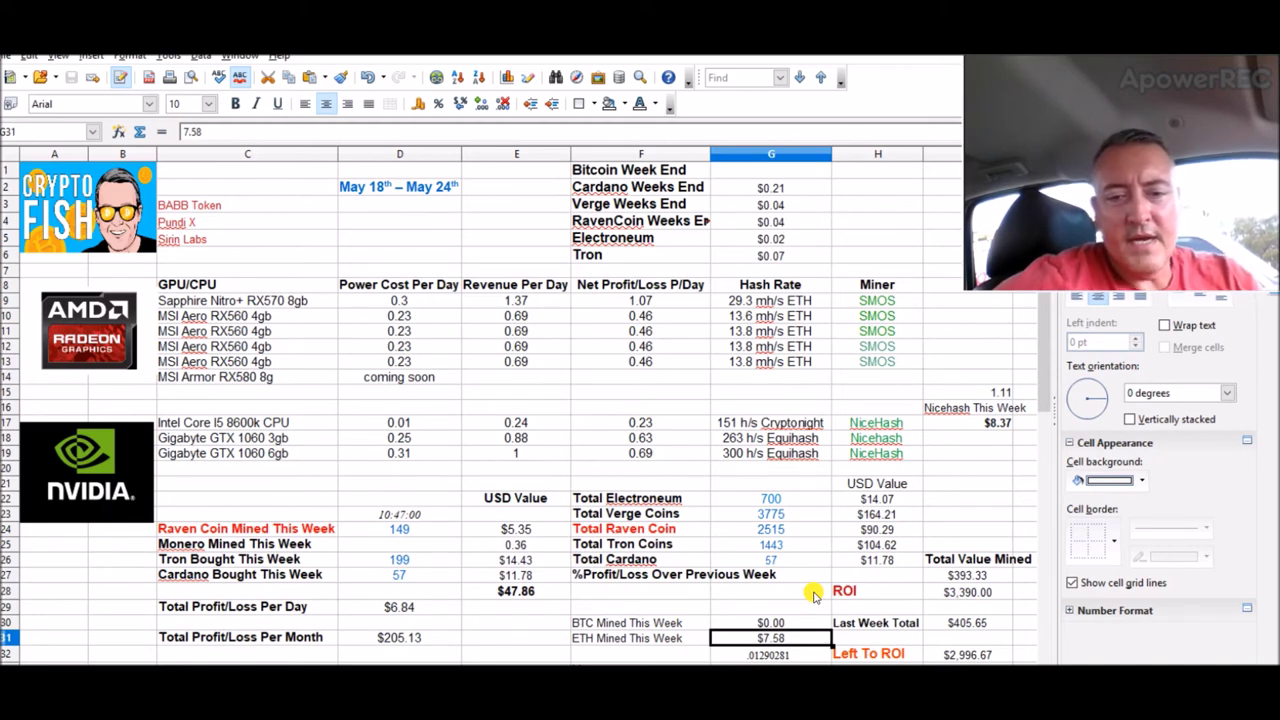
click(800, 655)
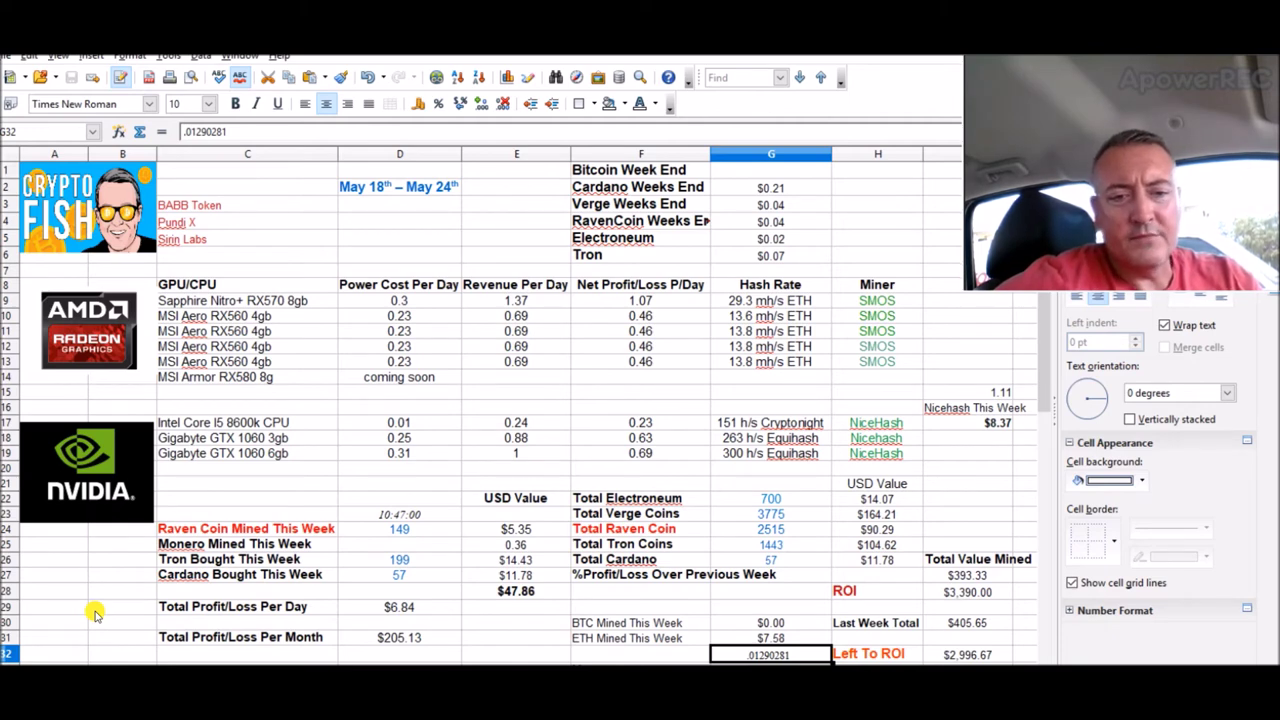
click(422, 608)
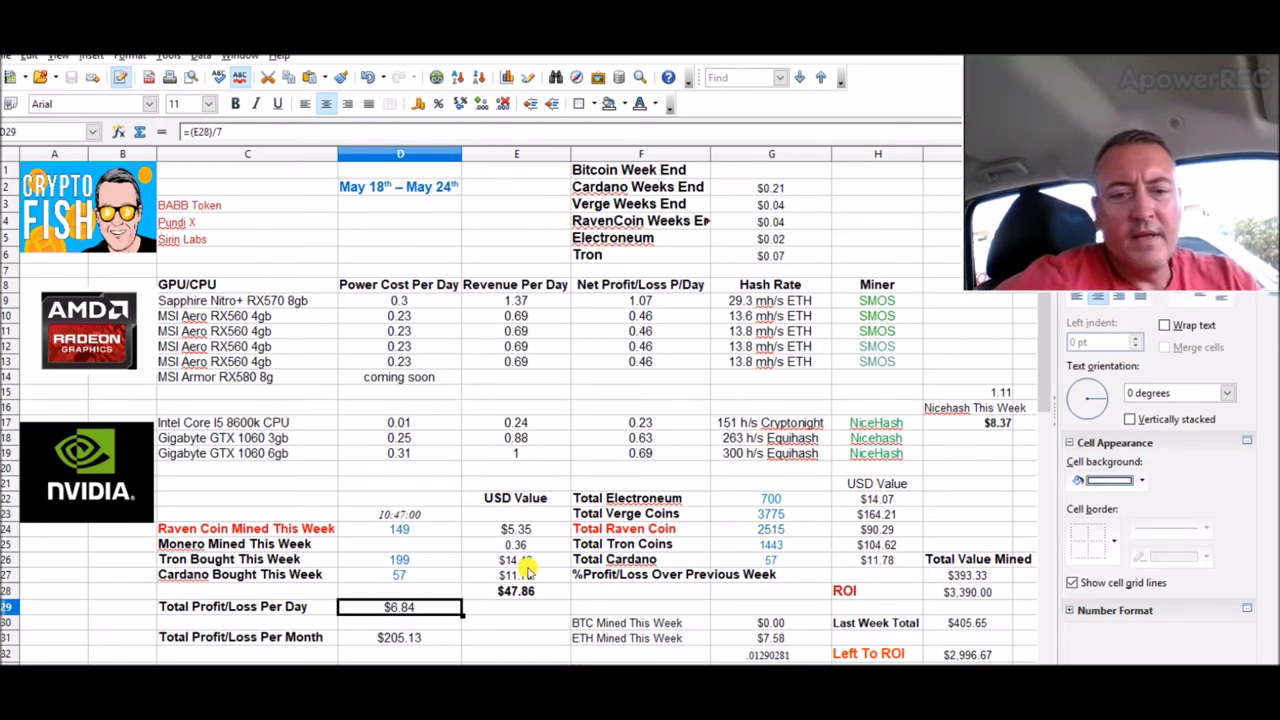
click(548, 591)
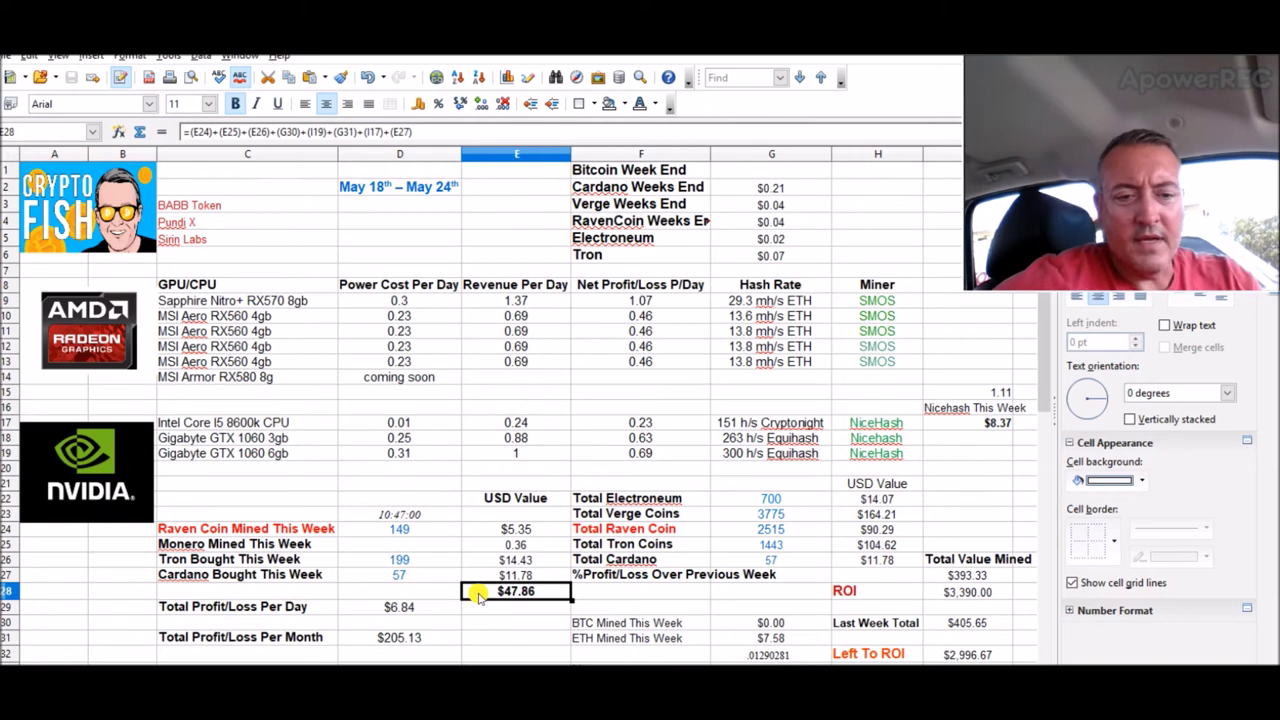
click(436, 638)
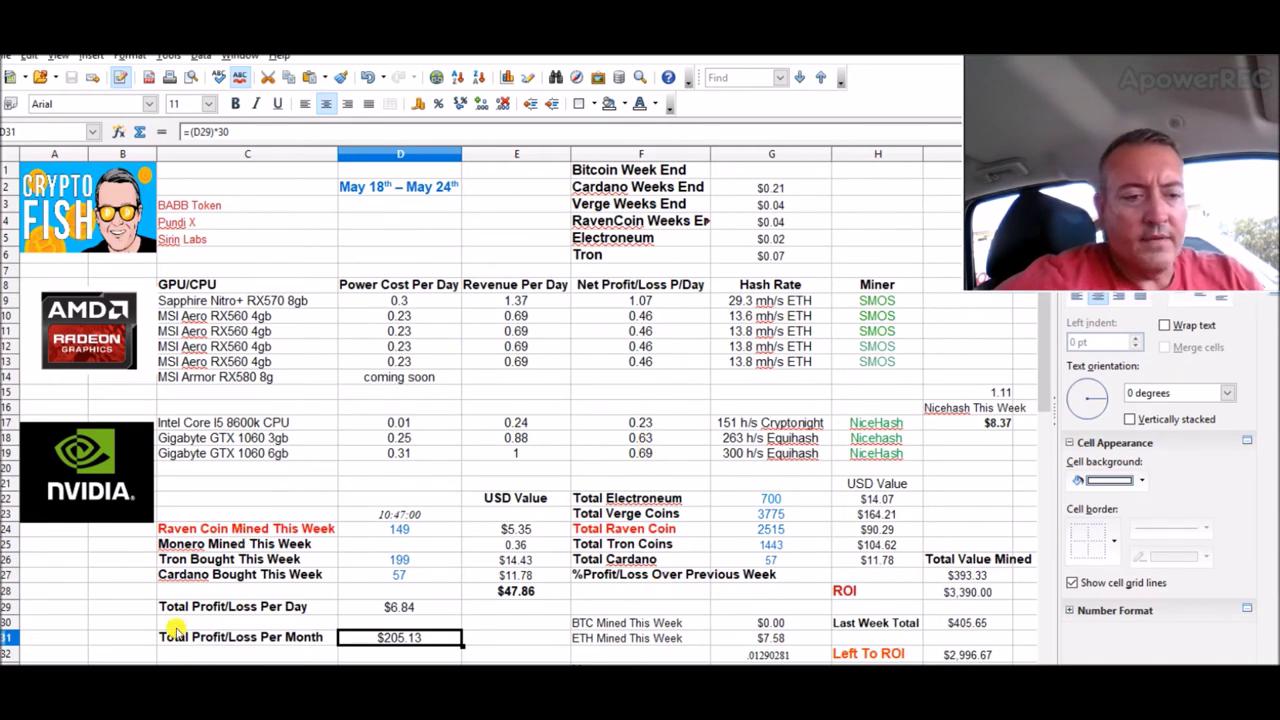
Step: Compare the weekly total and percentage profit/loss on the May 11th – May 17th sheet with the May 18th – May 24th sheet
key(ctrl+Page_Up)
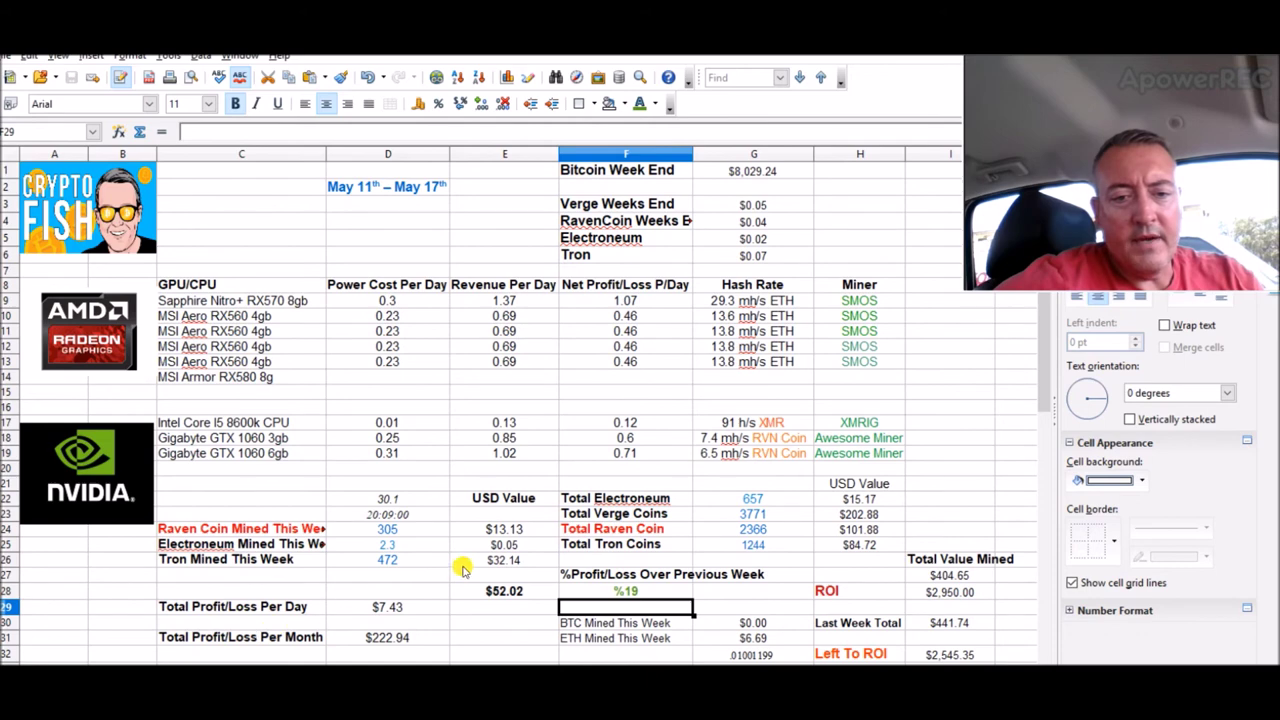
click(490, 591)
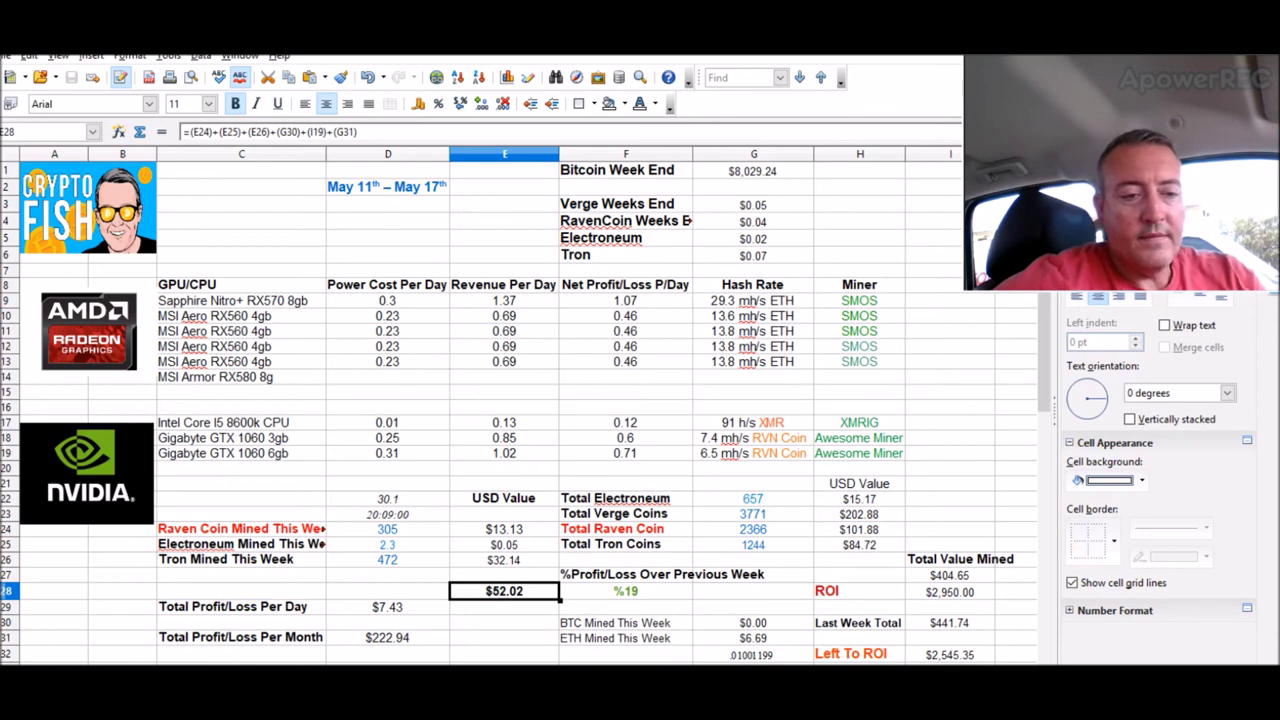
key(ctrl+Page_Down)
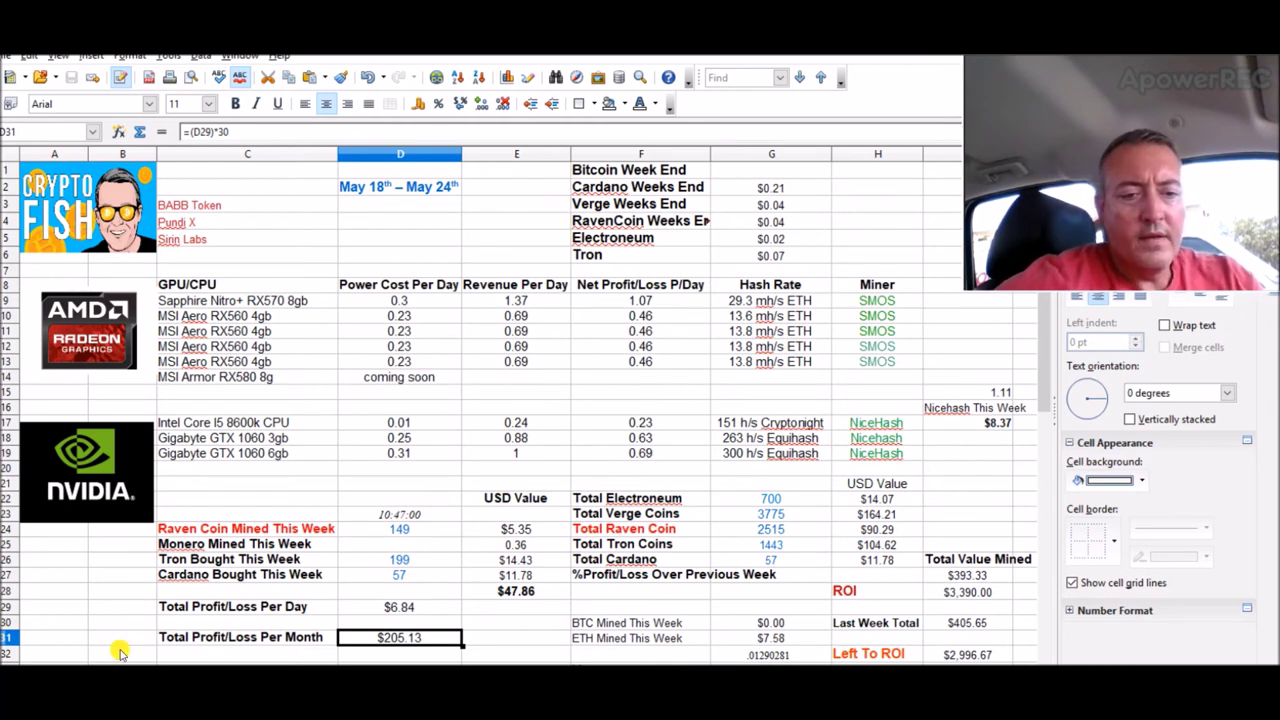
key(ctrl+Page_Up)
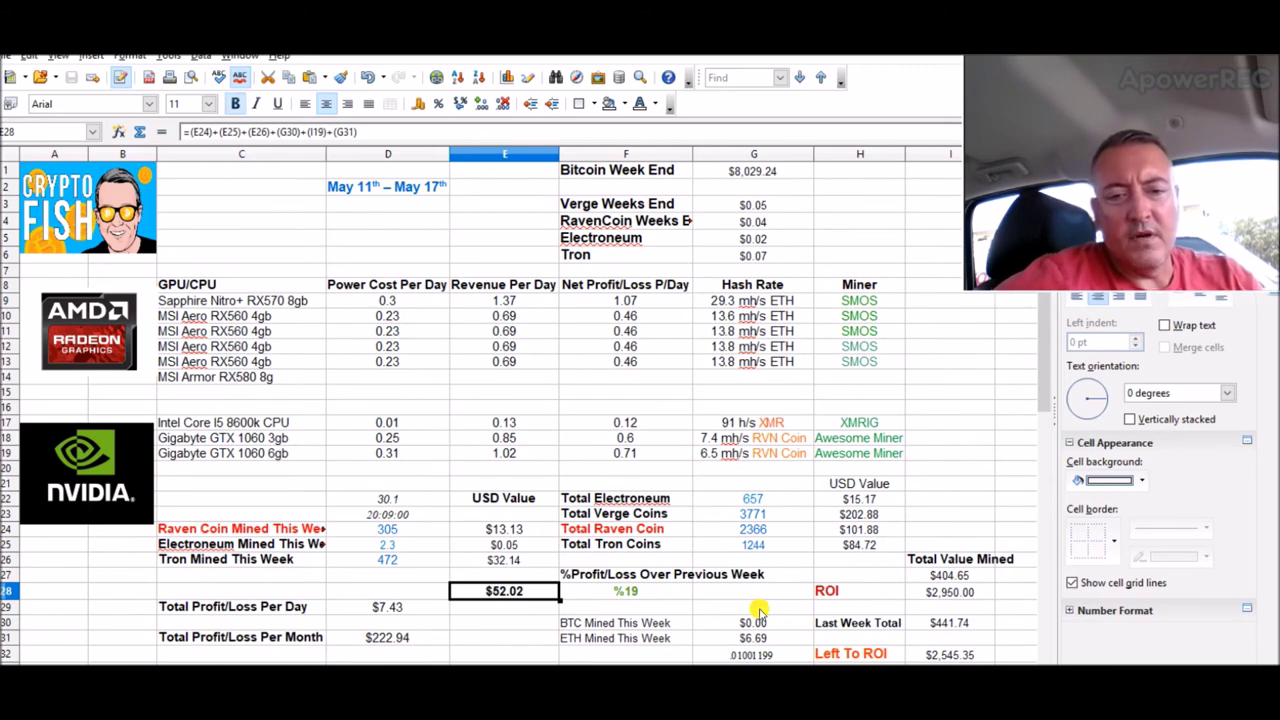
click(655, 594)
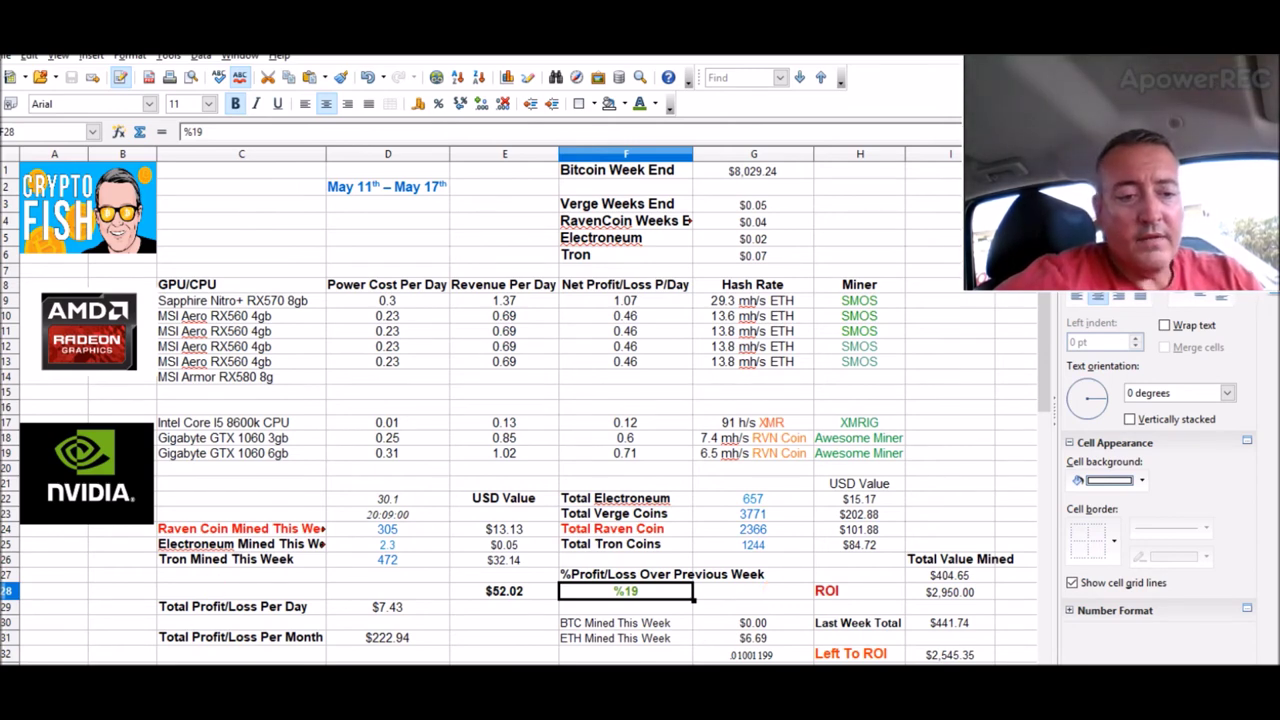
key(ctrl+Page_Down)
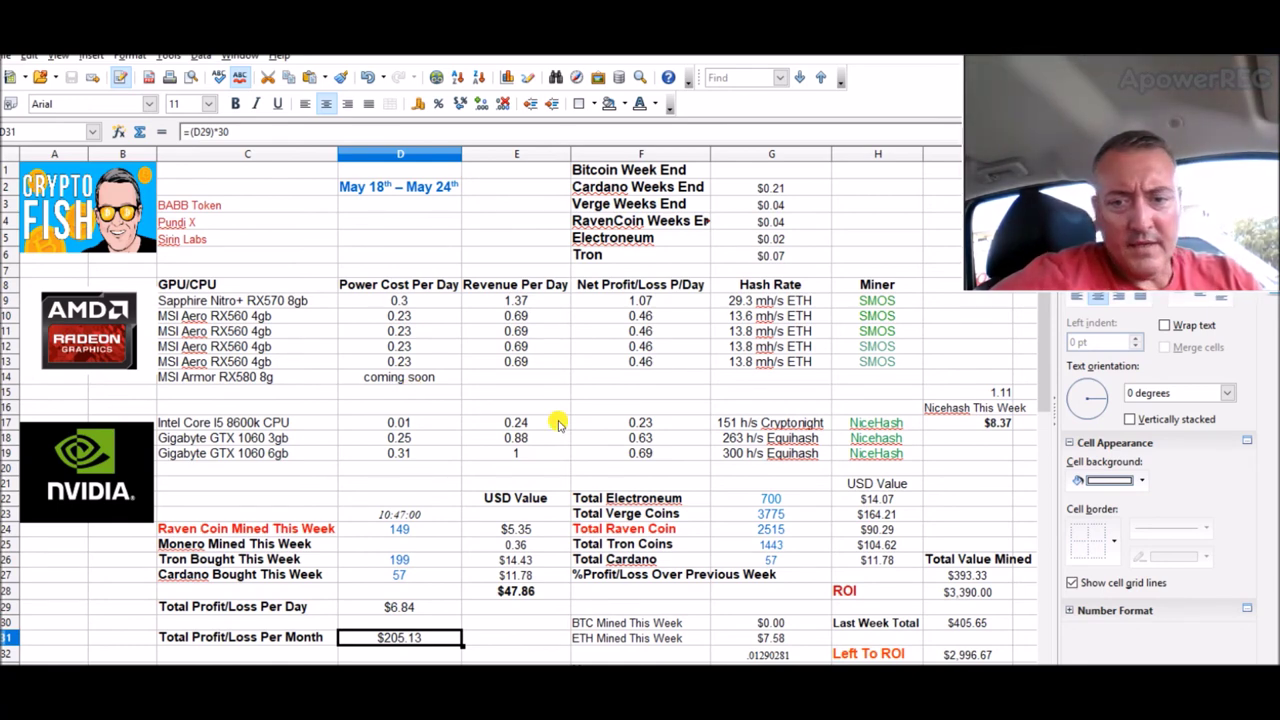
Step: Review the Electroneum, Verge, Raven Coin, Tron and Cardano totals, along with the Cardano bought this week
click(771, 498)
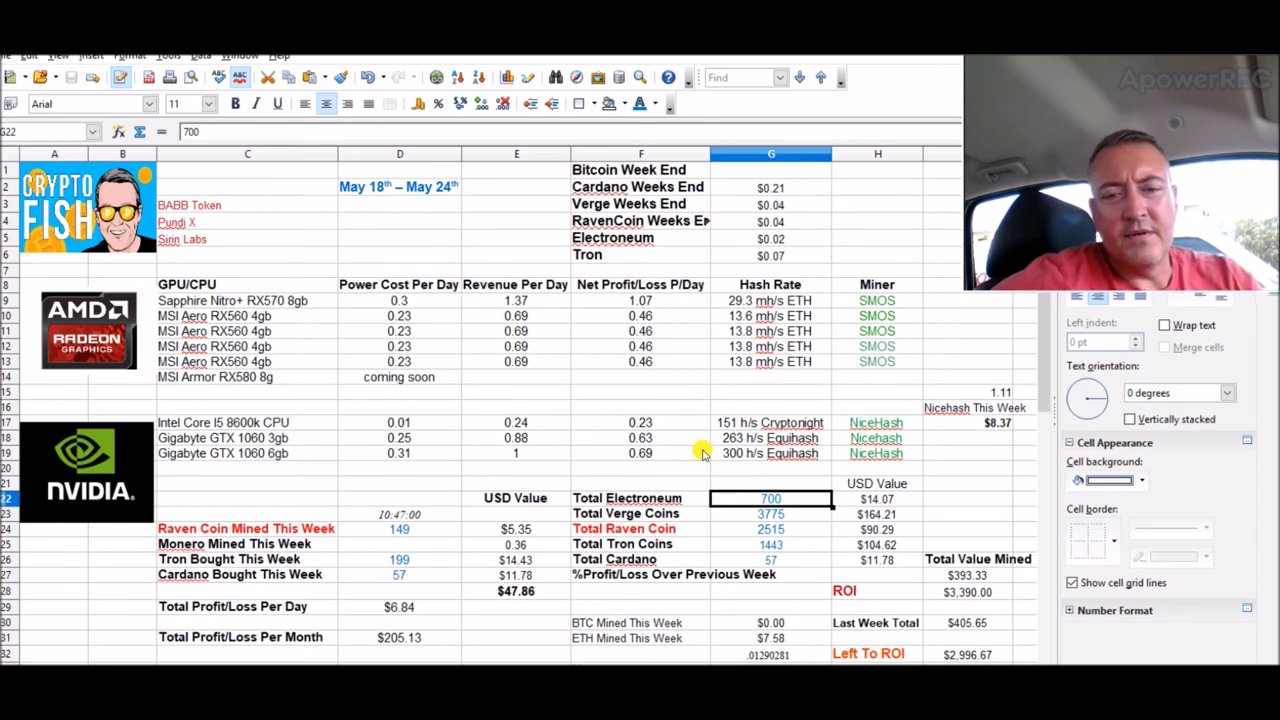
click(796, 513)
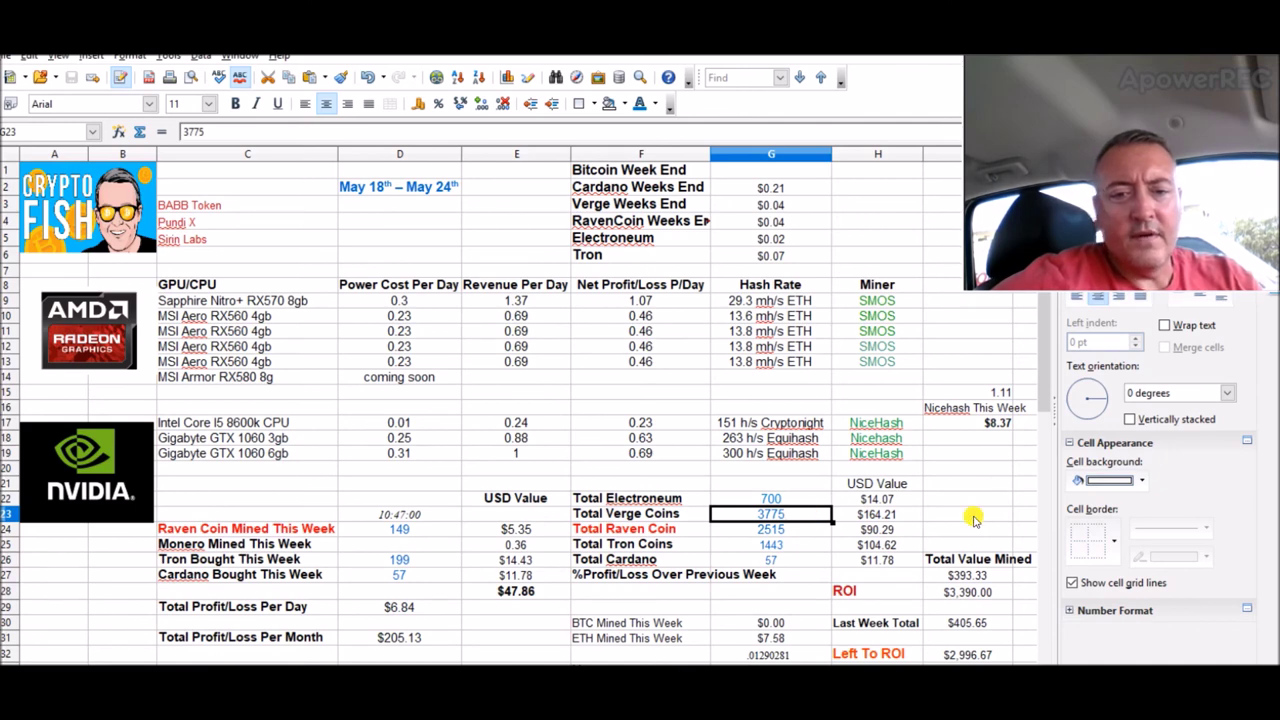
click(817, 530)
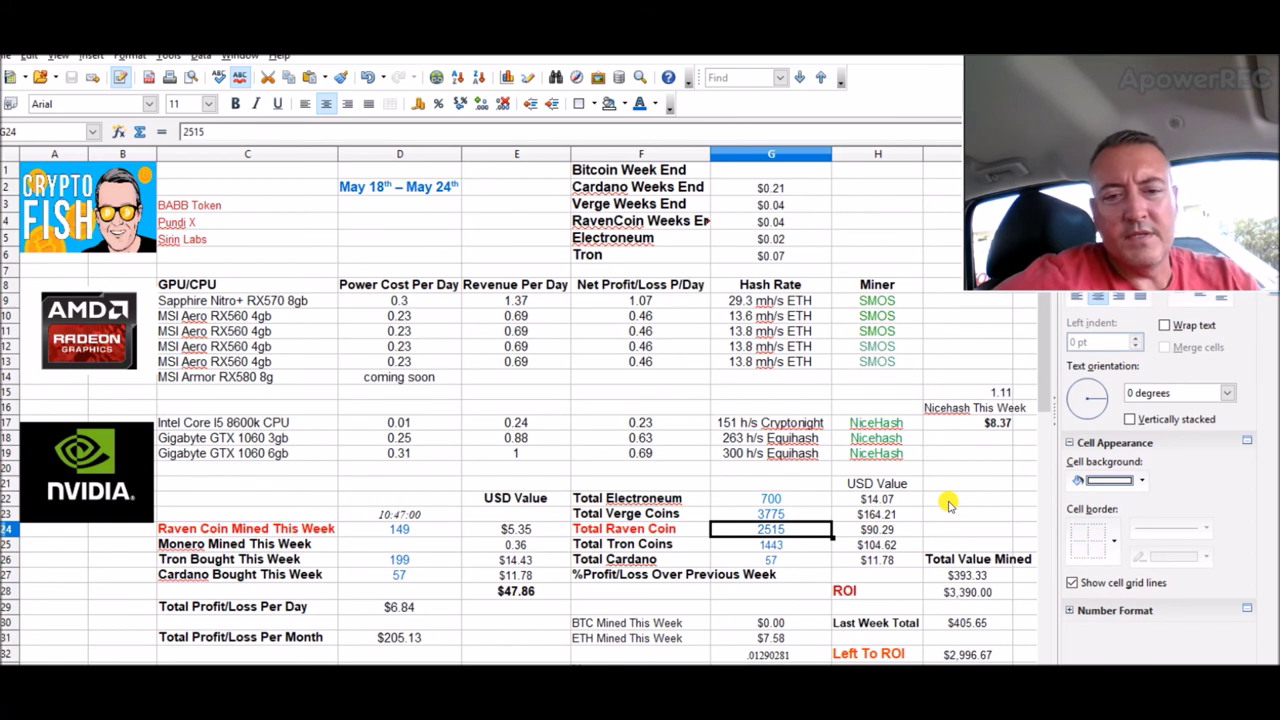
click(806, 545)
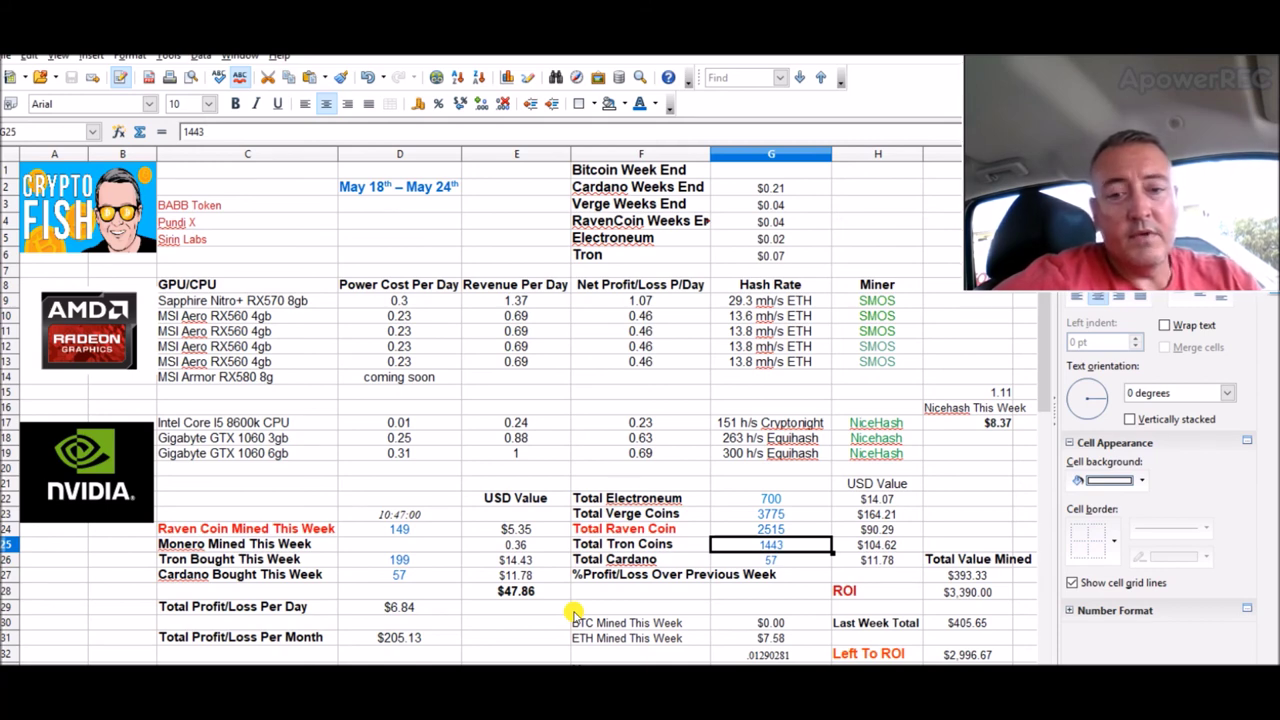
click(790, 560)
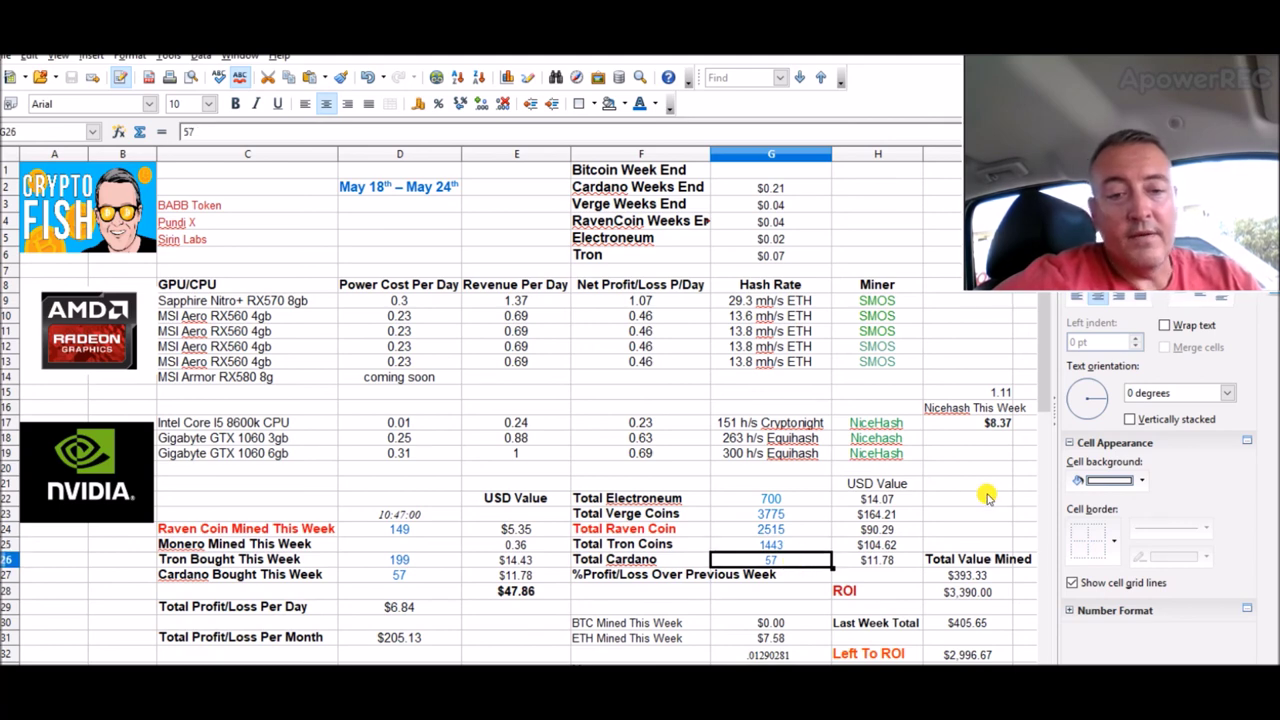
click(400, 575)
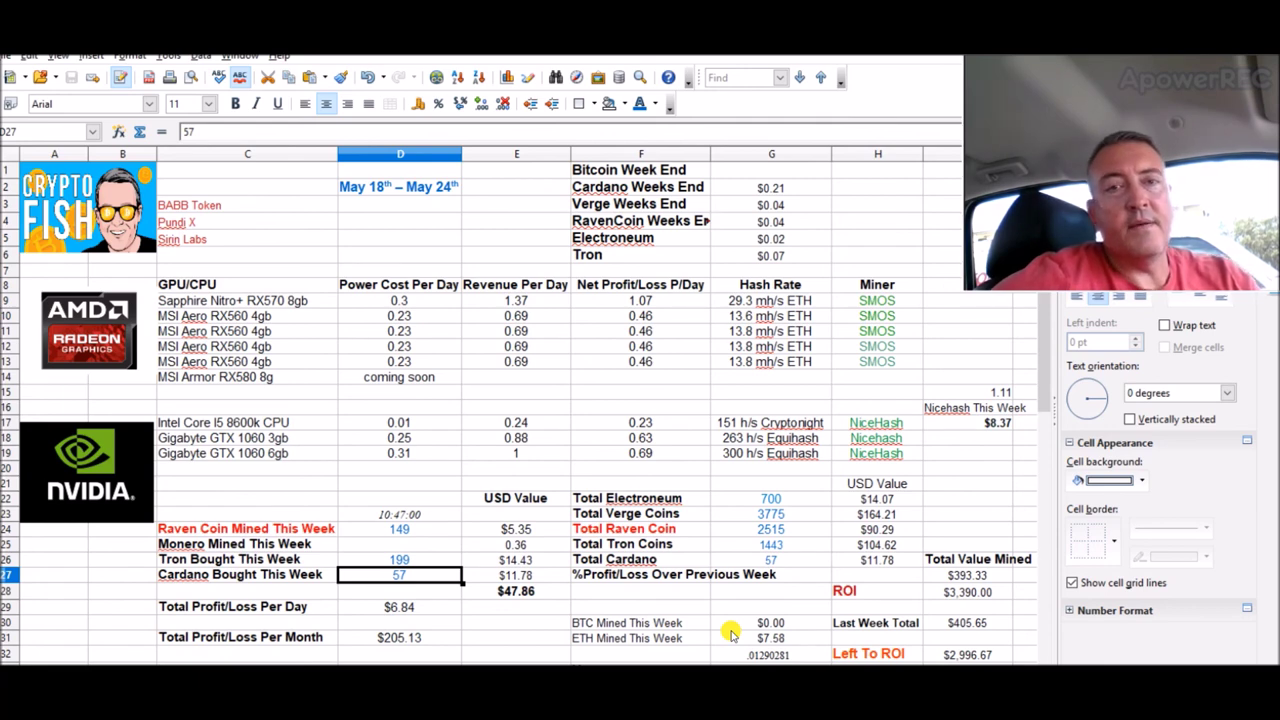
click(763, 557)
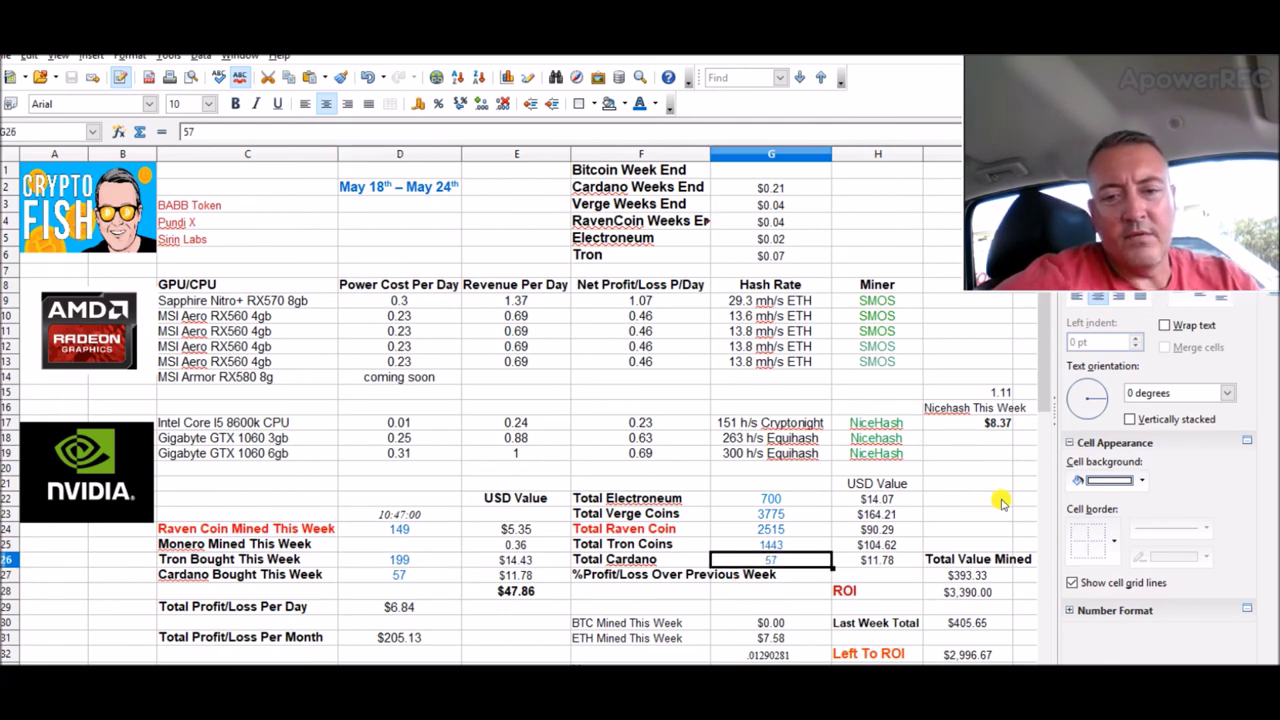